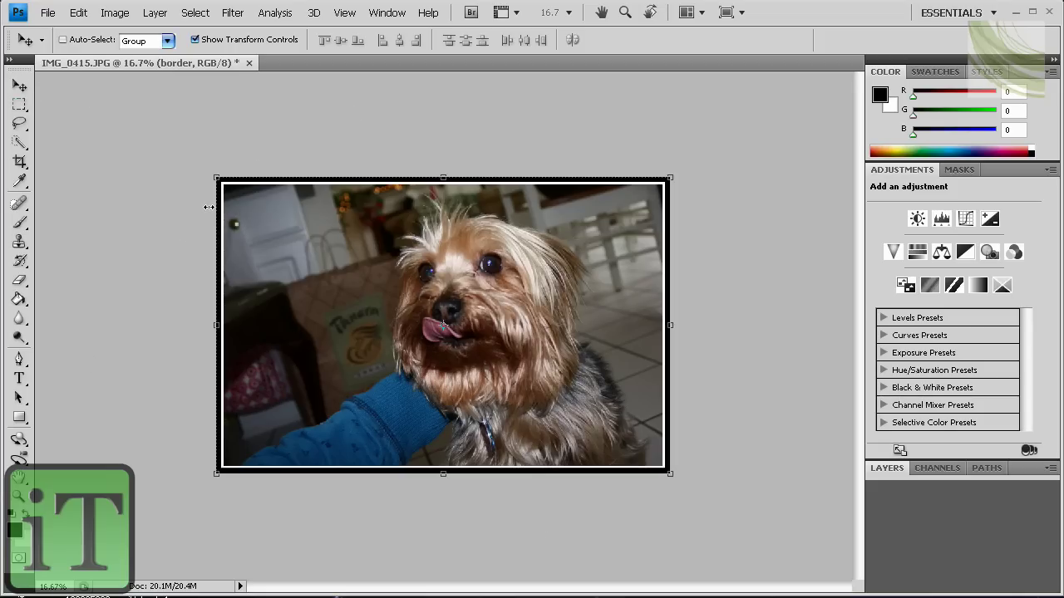
- Select the Rectangular Marquee tool in the Tools panel
left_click(20, 104)
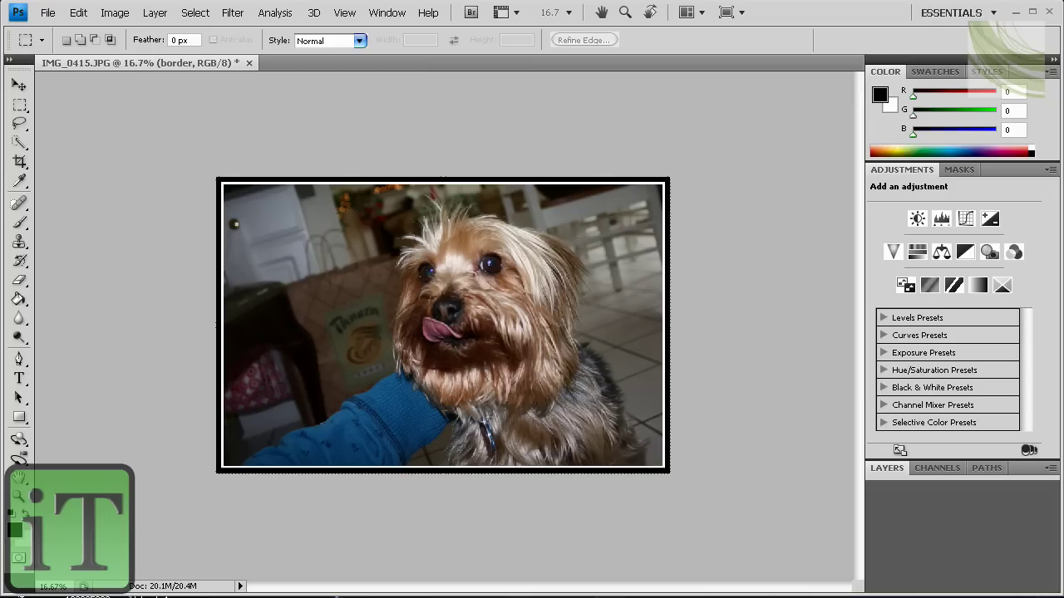
- Show the Layers panel, select Layer 0, and close its Layer Style dialog unchanged
left_click(891, 468)
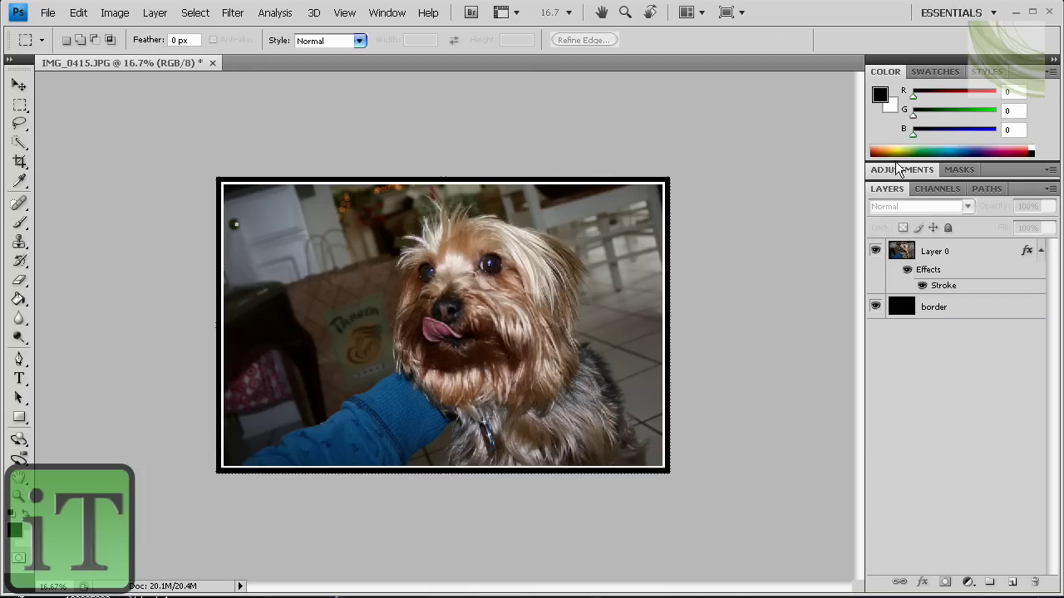
left_click(923, 249)
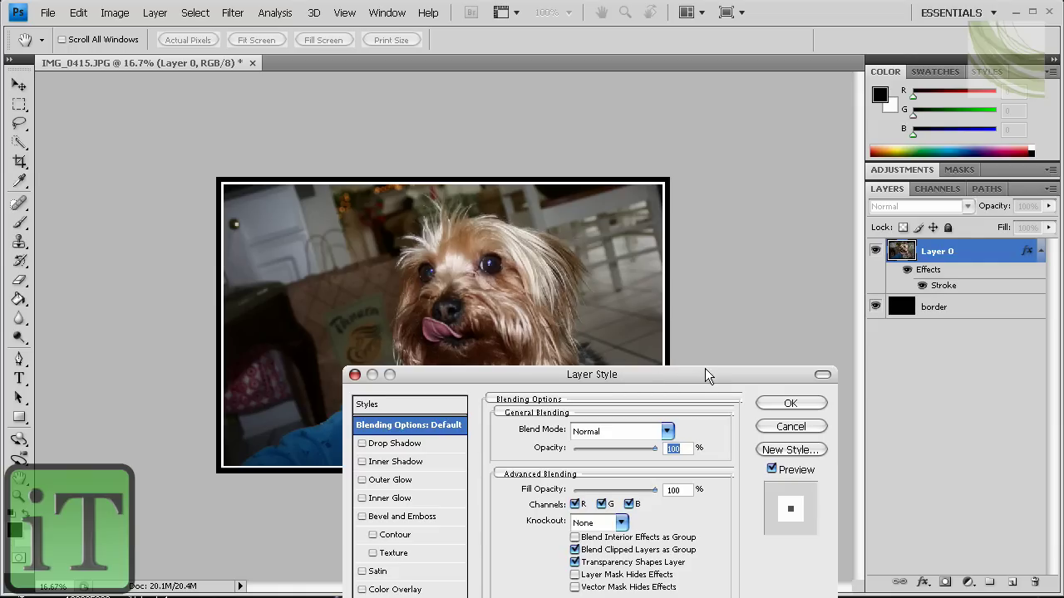
left_click_drag(693, 380, 700, 196)
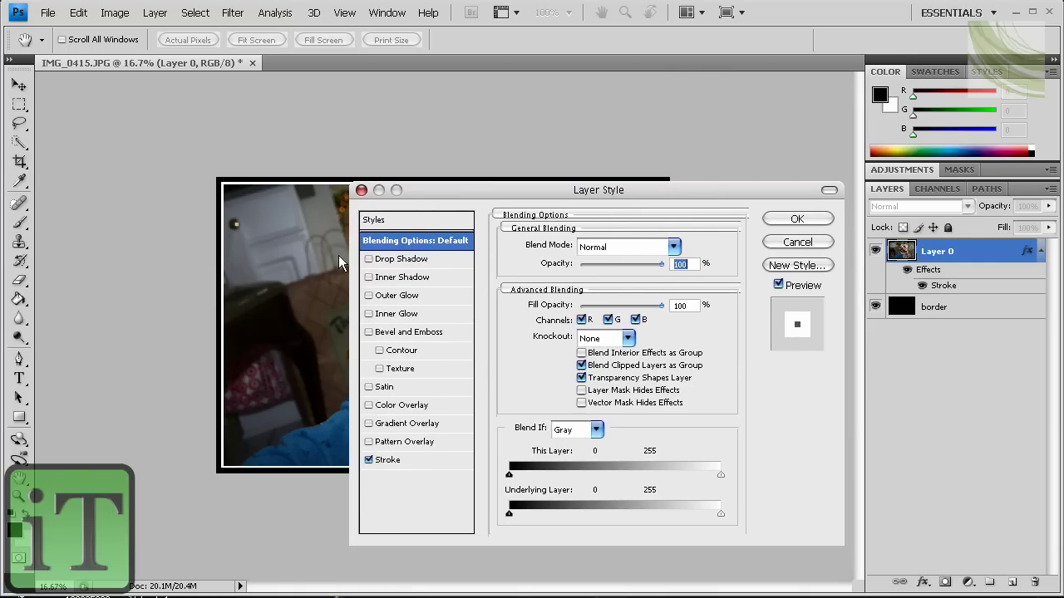
left_click(362, 191)
left_click(76, 15)
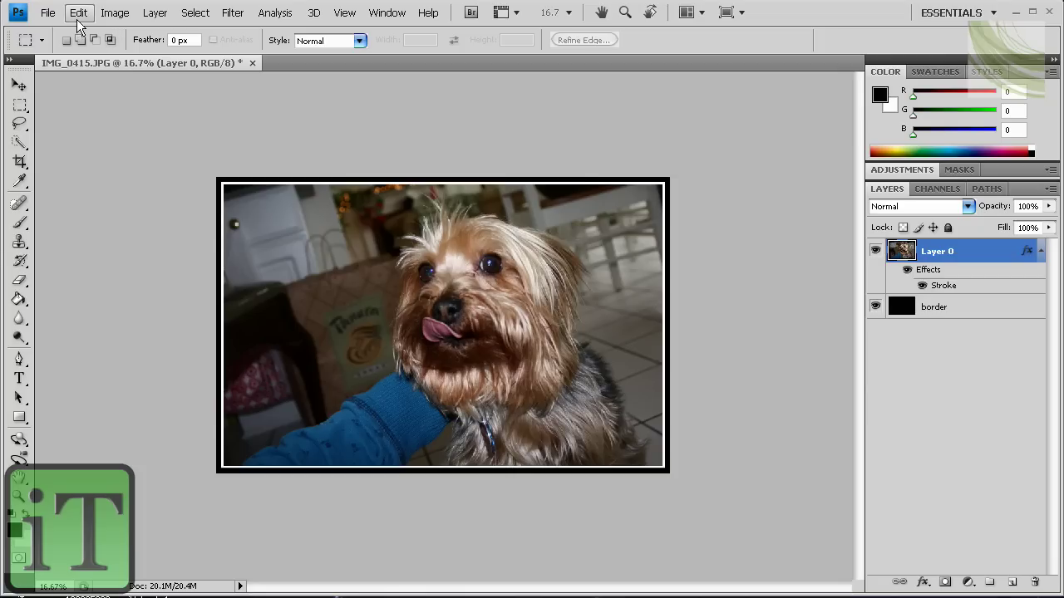
- Step back through history with Step Backward and Ctrl+Alt+Z to remove the borders
left_click(108, 59)
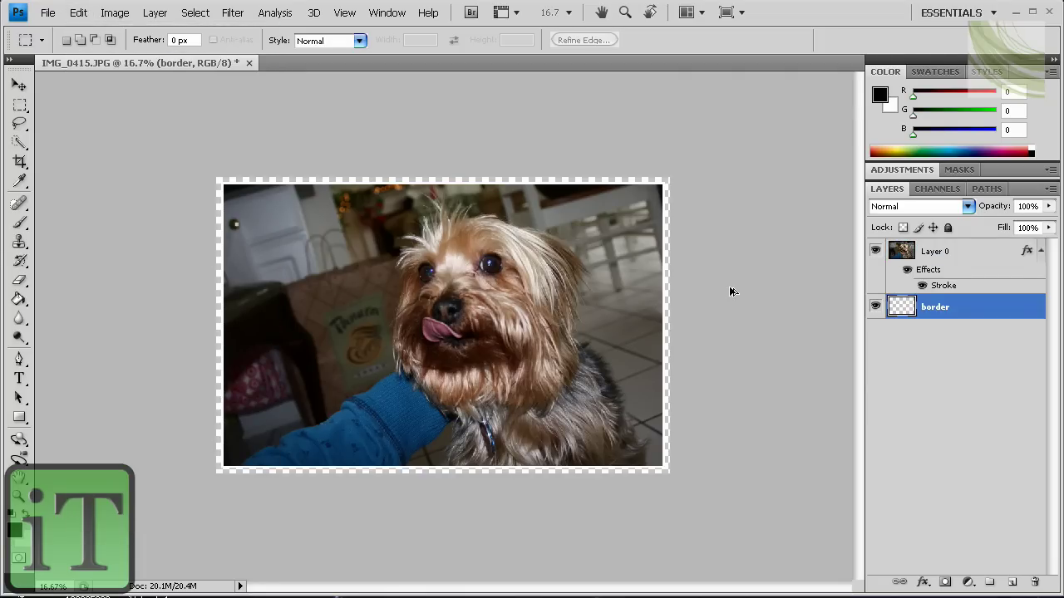
key("ctrl+alt+z")
key("ctrl+alt+z")
key("ctrl+alt+z")
key("ctrl+alt+z")
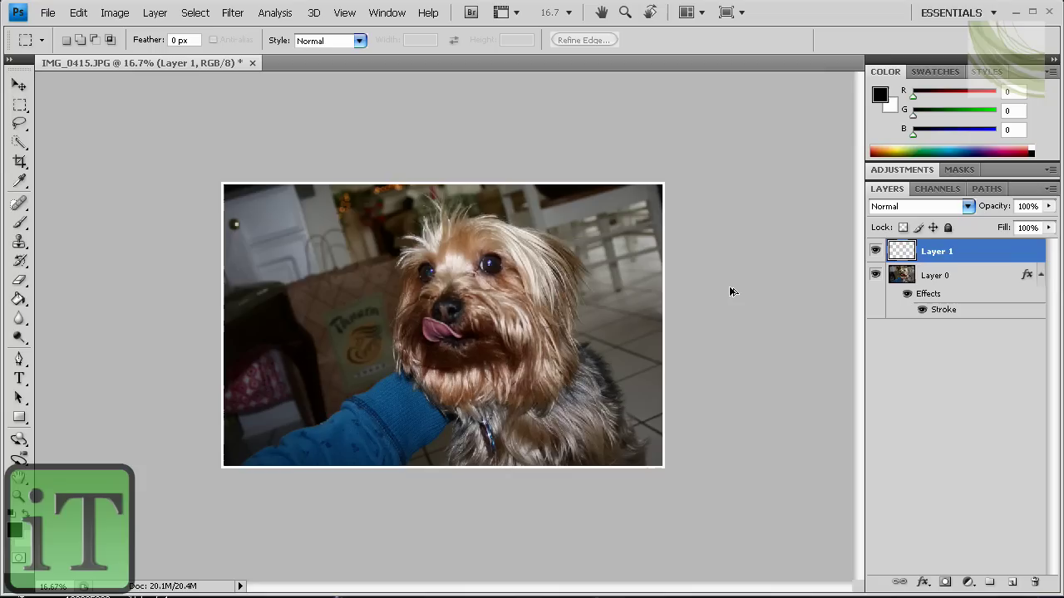
key("ctrl+alt+z")
key("ctrl+alt+z")
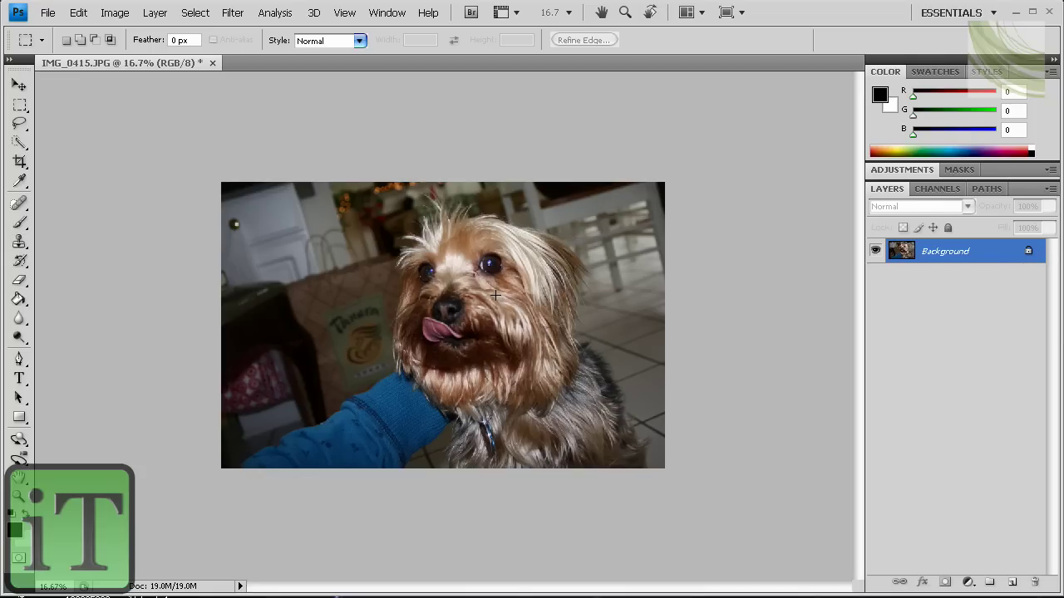
left_click(47, 12)
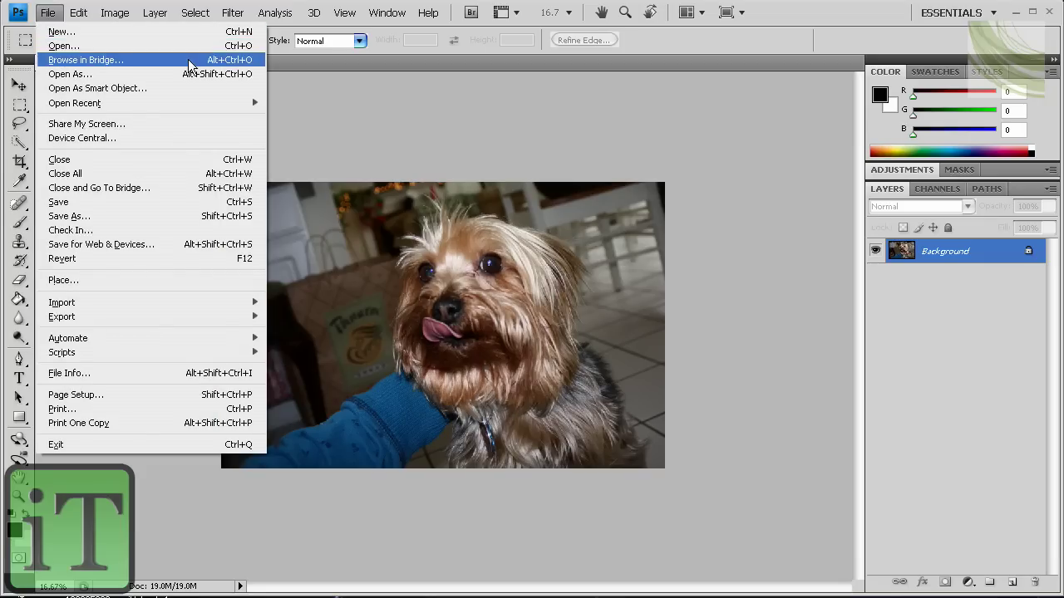
left_click(489, 103)
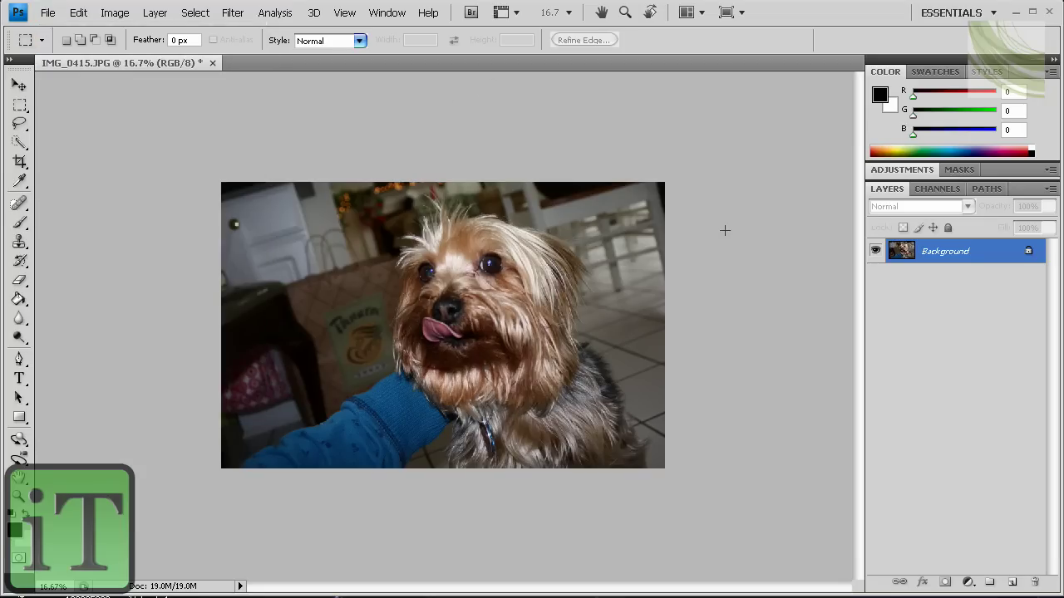
double_click(960, 253)
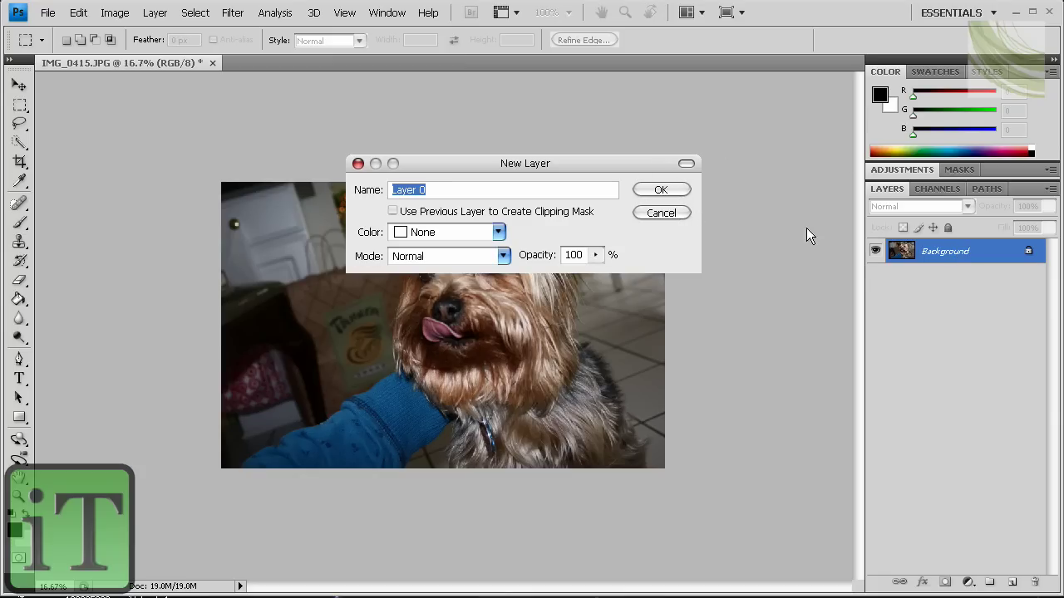
key("Escape")
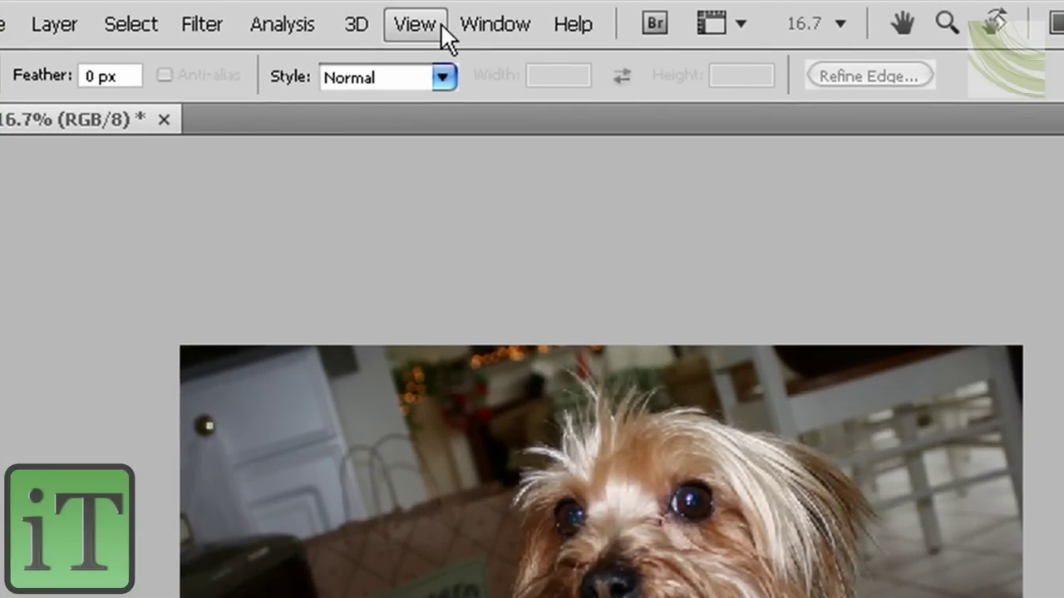
left_click(438, 34)
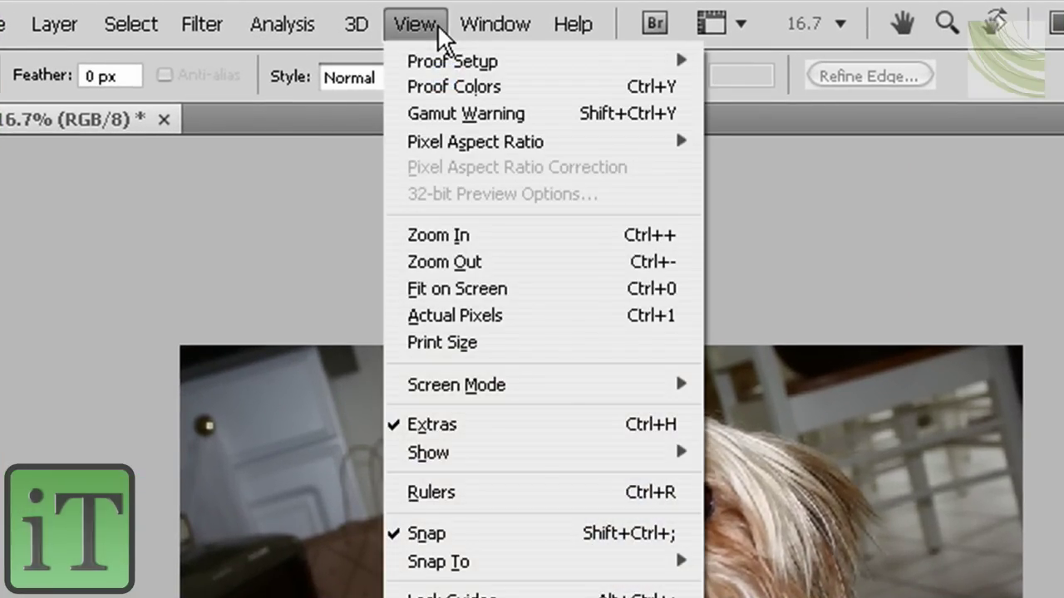
mouse_move(460, 36)
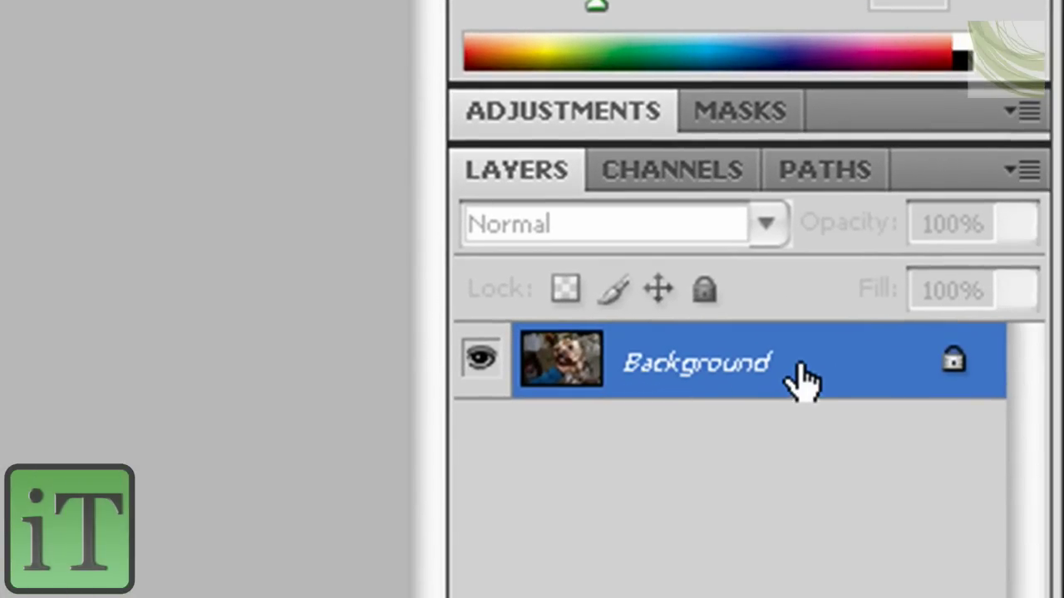
double_click(802, 380)
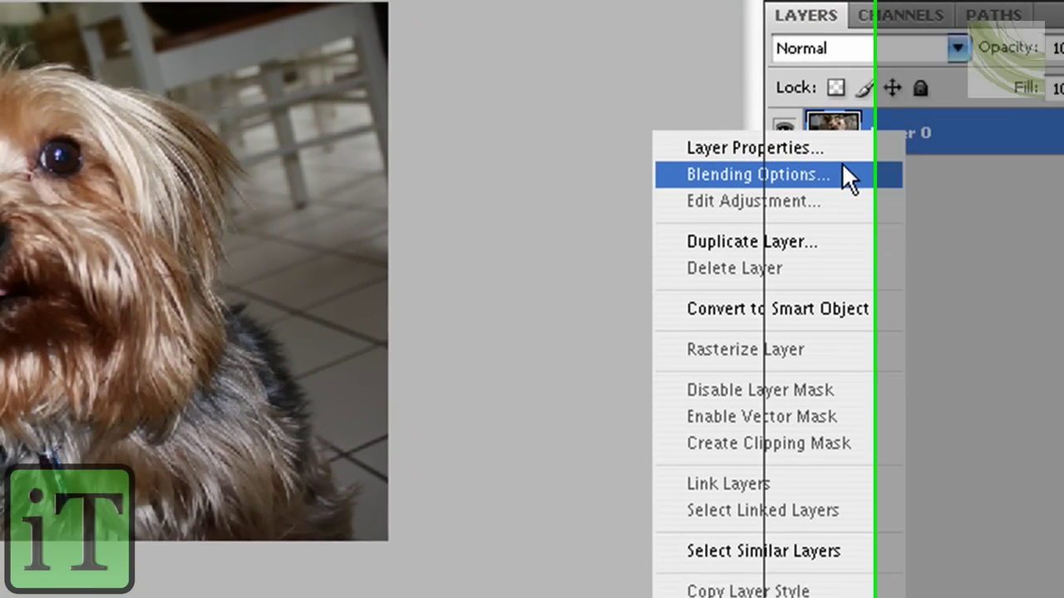
- Add a Stroke effect to the photo layer with white colour and size 16
left_click(847, 174)
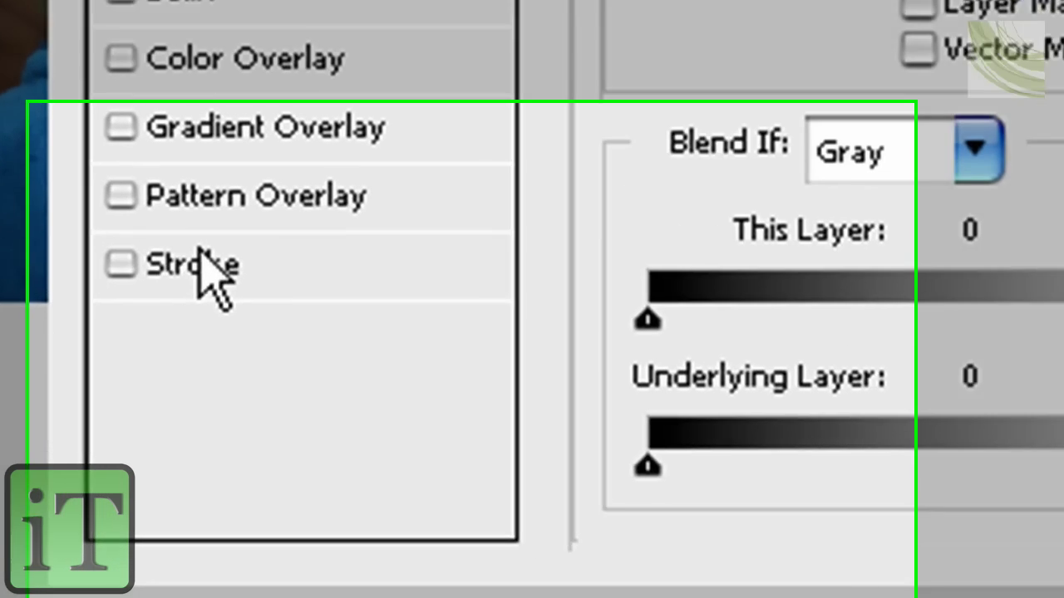
left_click(189, 457)
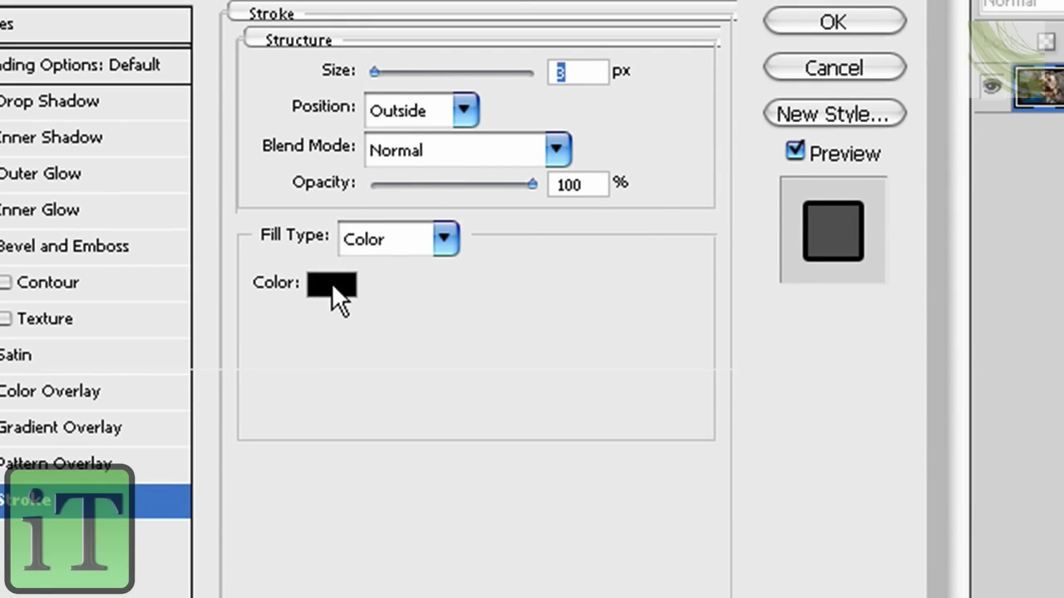
left_click(332, 284)
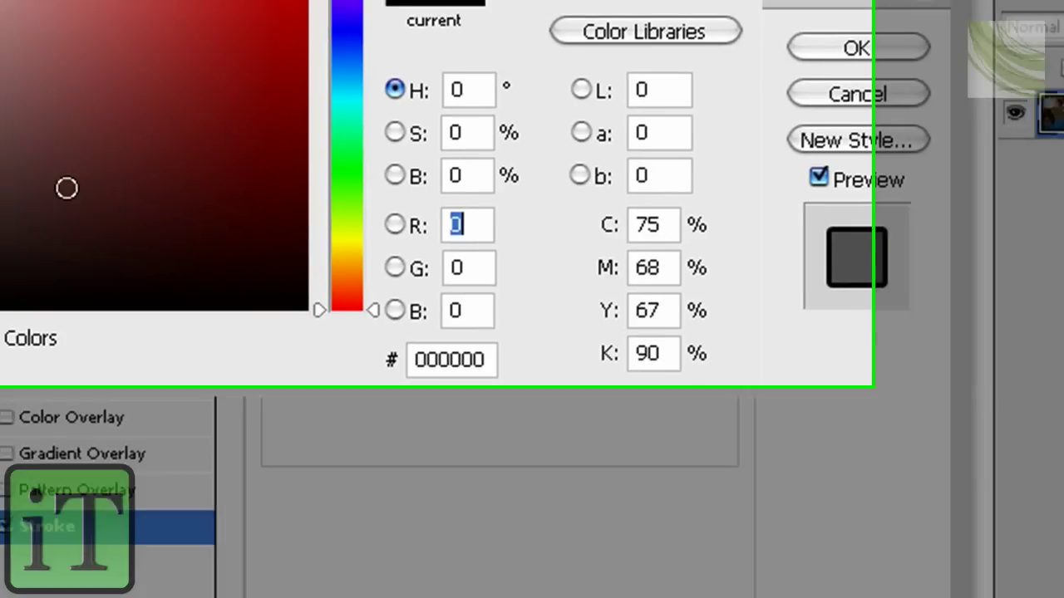
left_click_drag(66, 189, 0, 0)
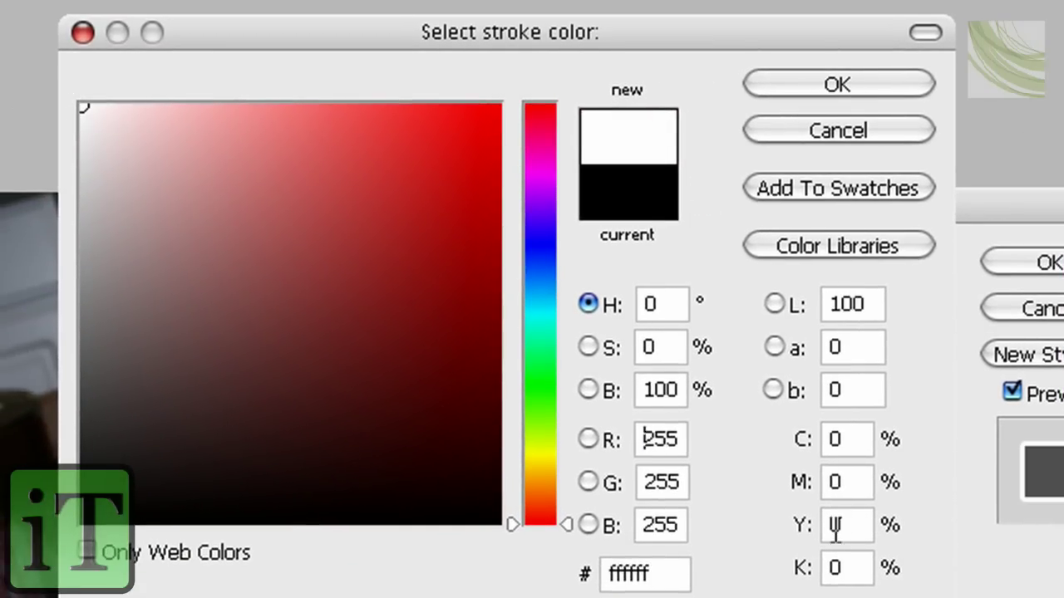
left_click(835, 86)
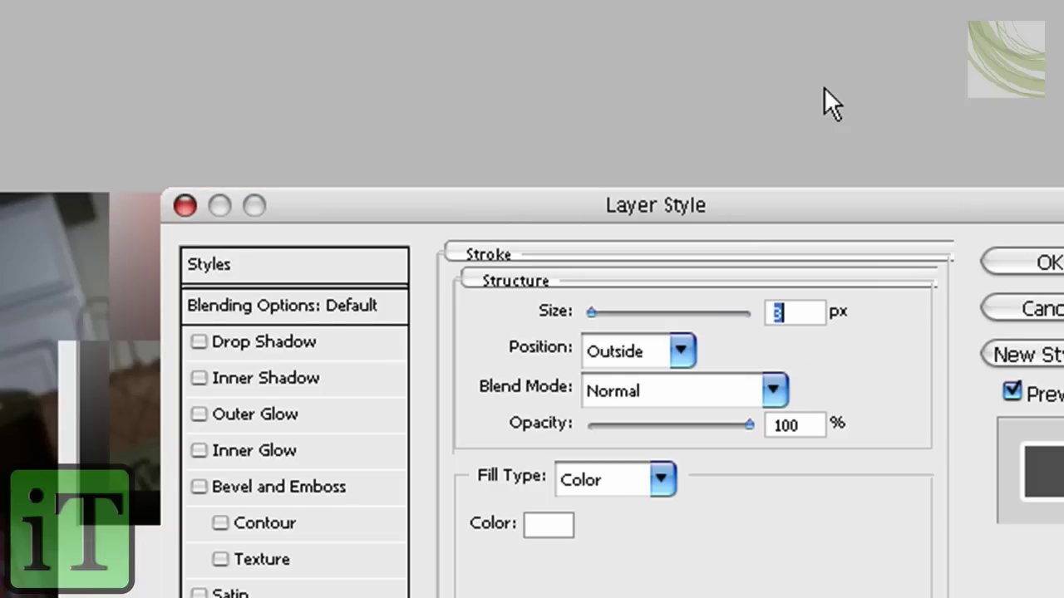
type("16")
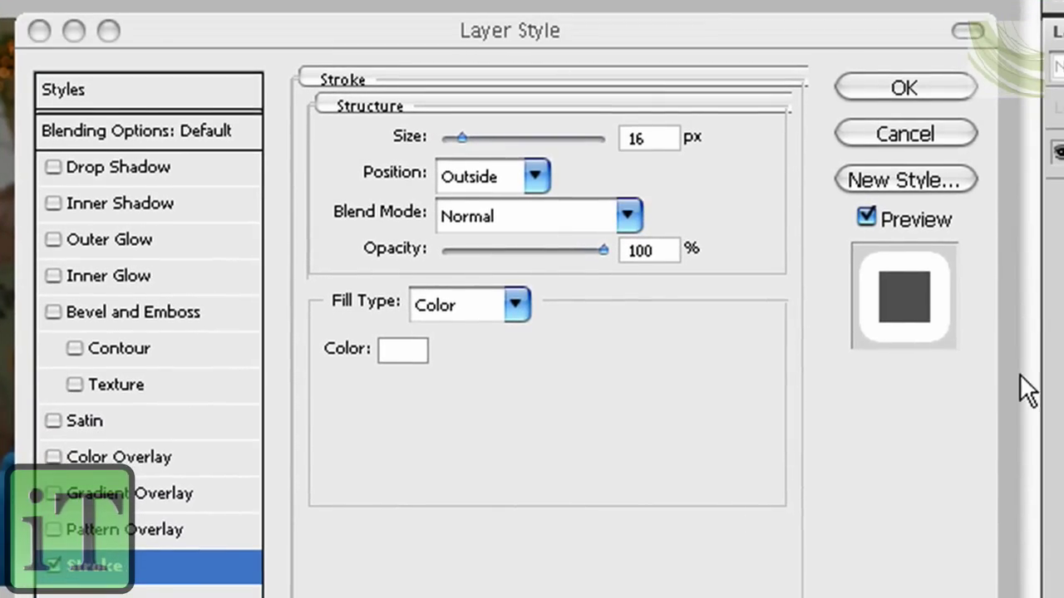
double_click(655, 135)
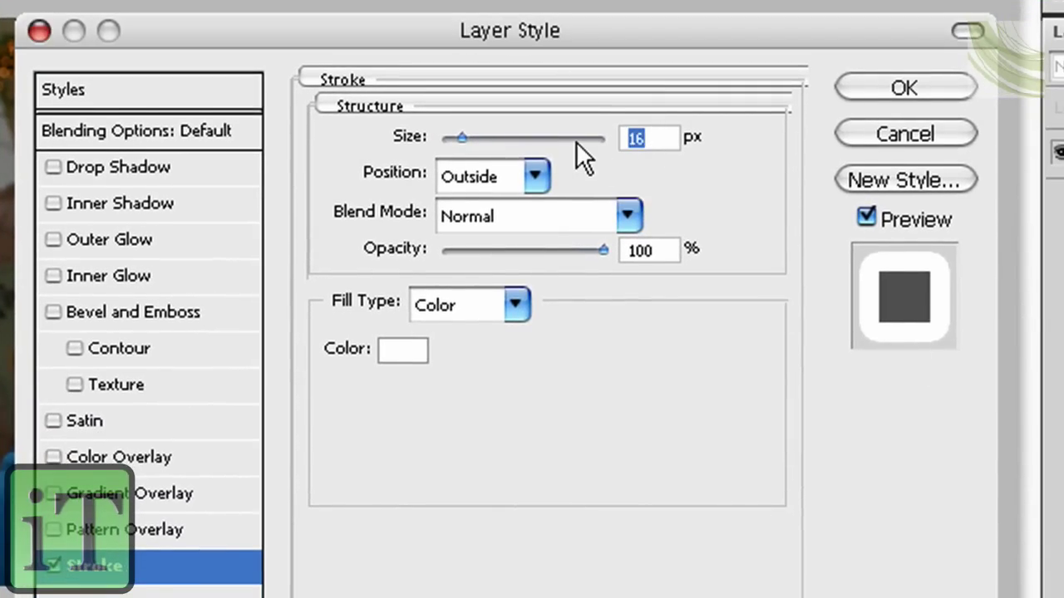
left_click(647, 140)
- Set the stroke position to Inside, keep the colour white, and apply the stroke
left_click(534, 176)
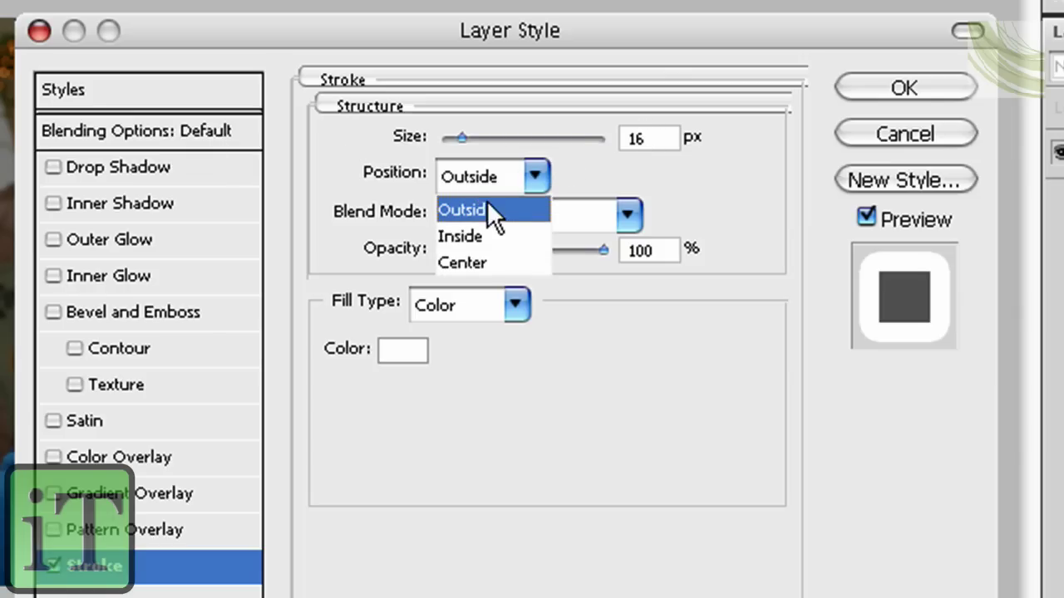
left_click(482, 236)
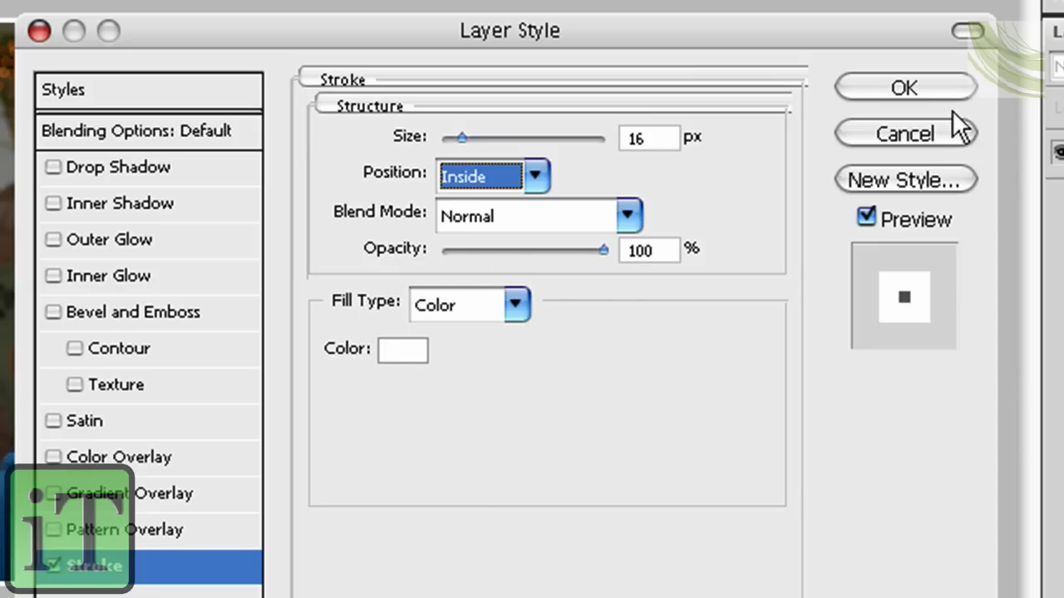
left_click(407, 366)
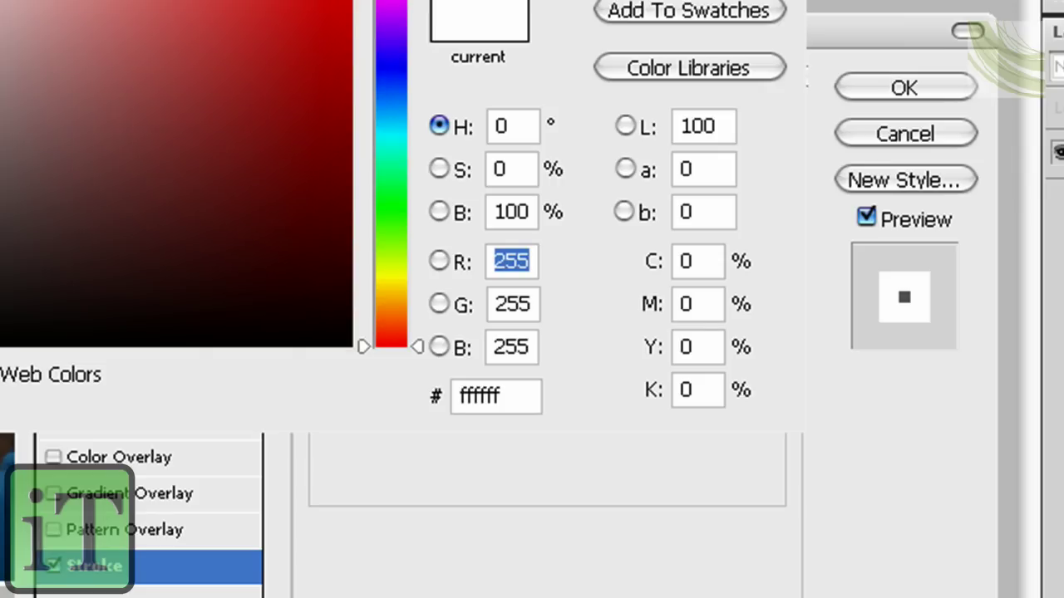
mouse_move(299, 308)
left_mouse_down()
mouse_move(352, 0)
mouse_move(286, 60)
mouse_move(0, 0)
left_mouse_up()
left_click(874, 88)
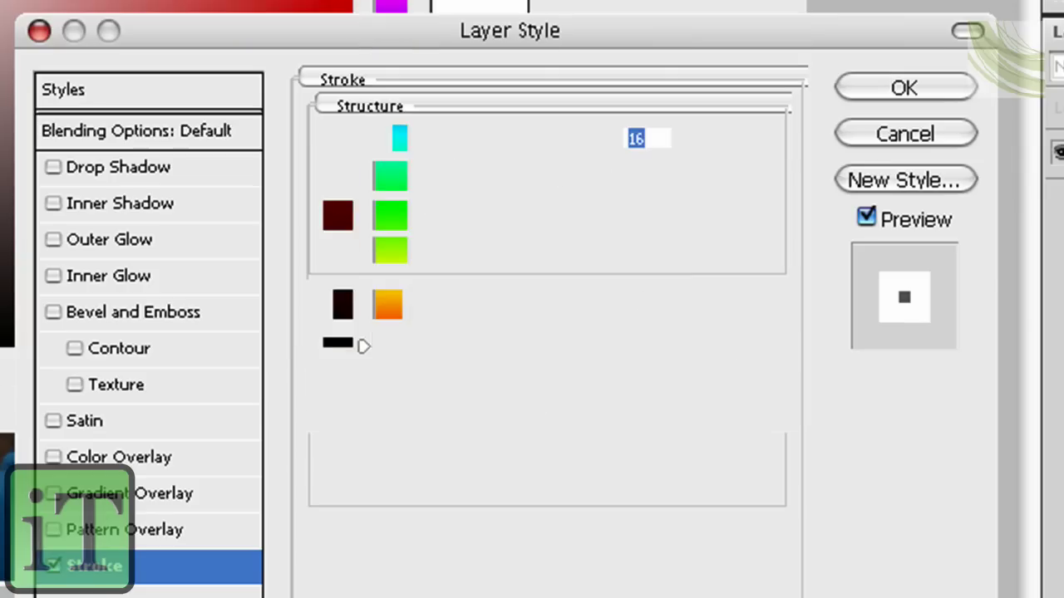
left_click(879, 88)
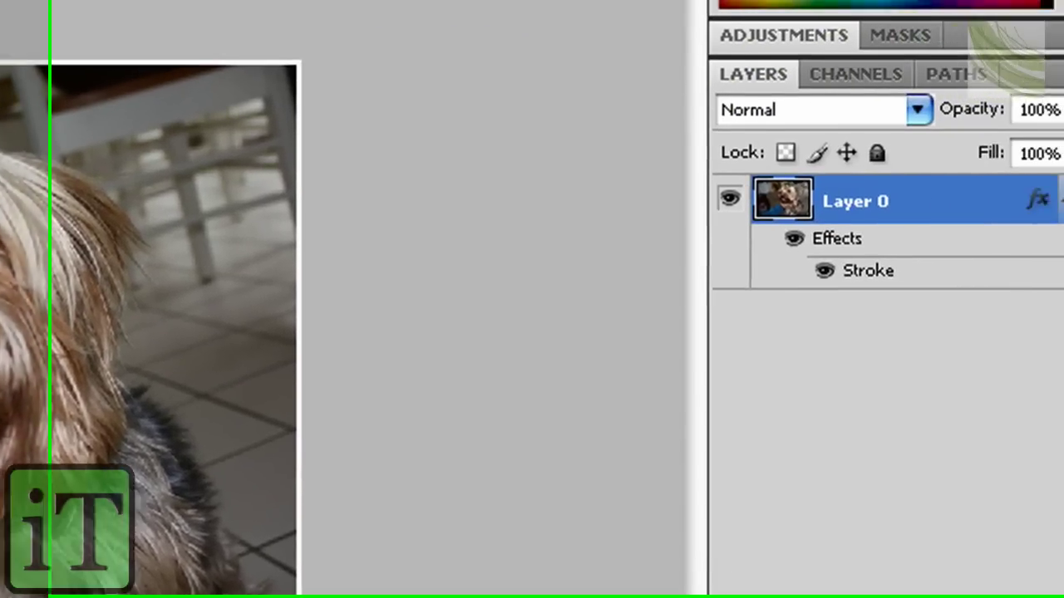
- Create a new layer below the photo layer and name it 'outer border'
key("ctrl+shift+alt+n")
key("ctrl+shift+alt+n")
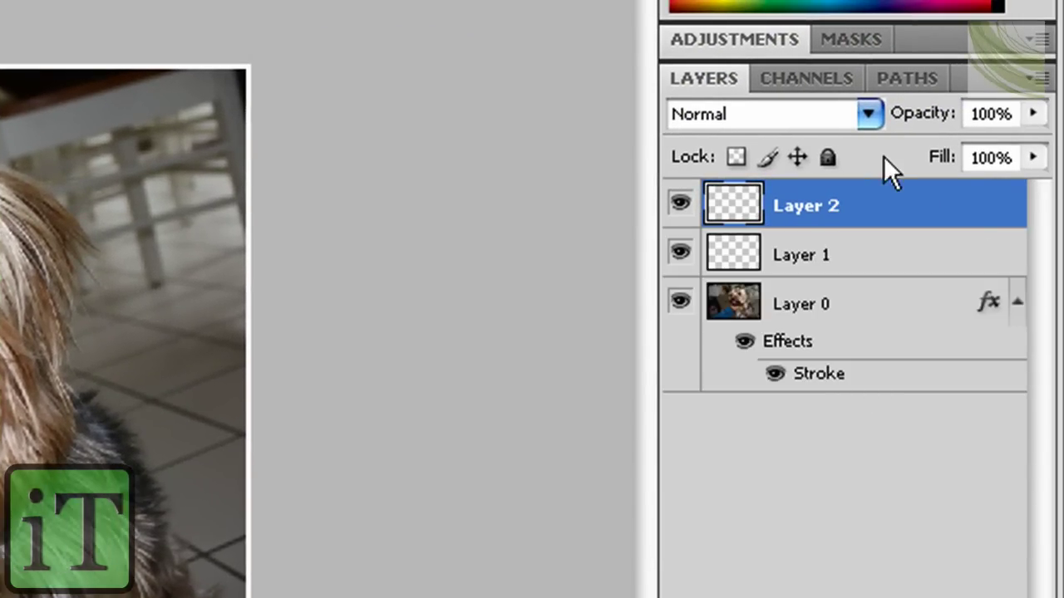
key("Delete")
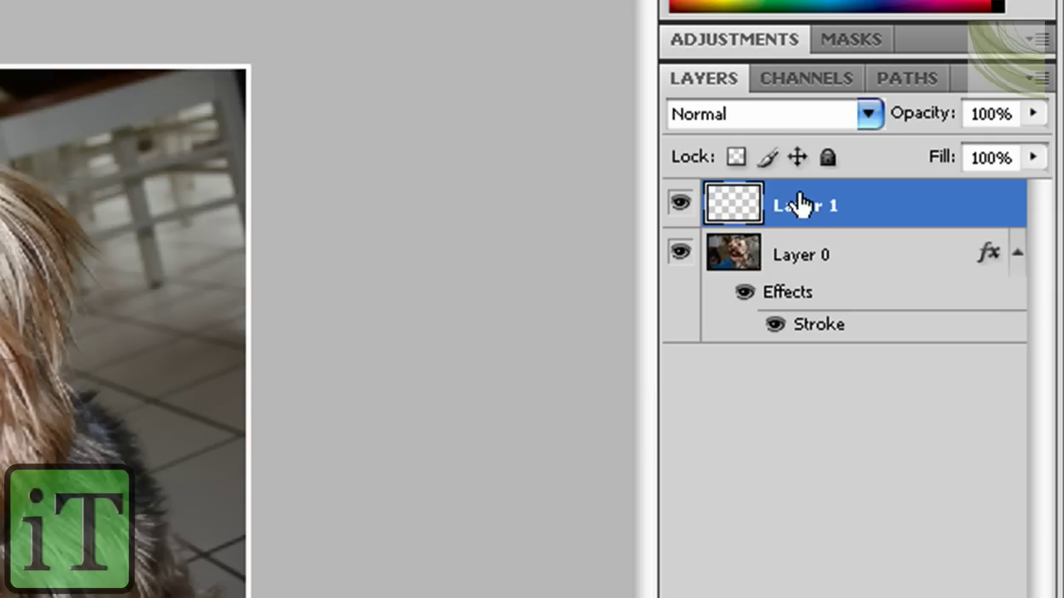
left_click_drag(800, 214, 762, 375)
double_click(810, 321)
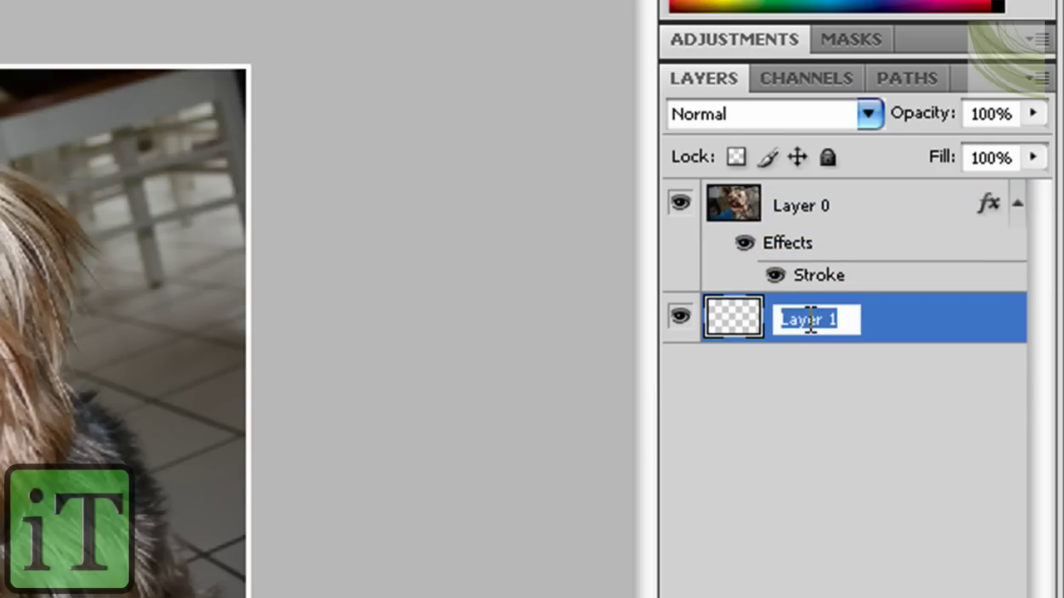
type("border")
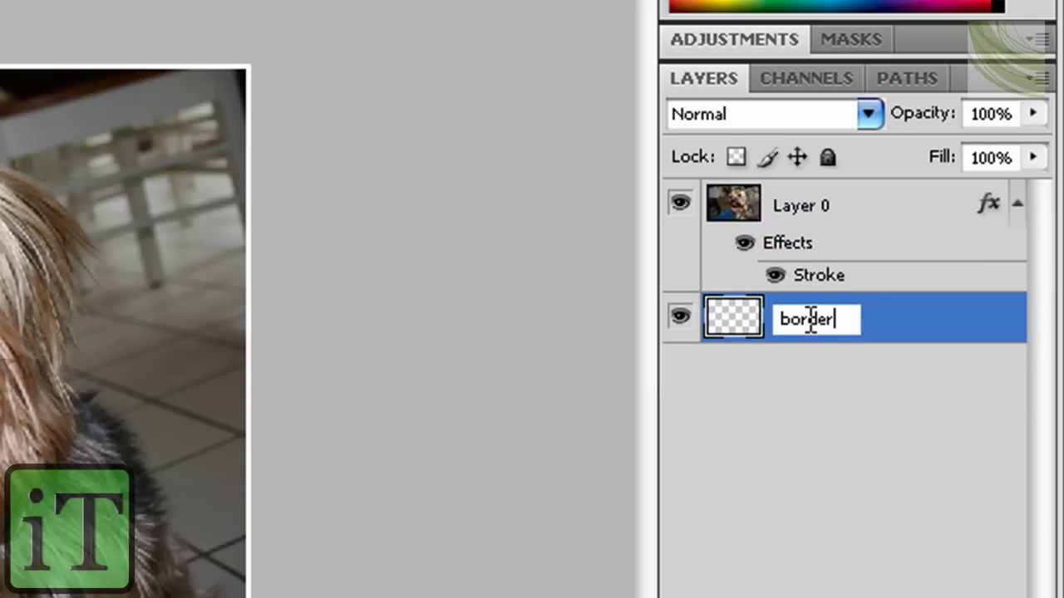
key("Home")
type("out")
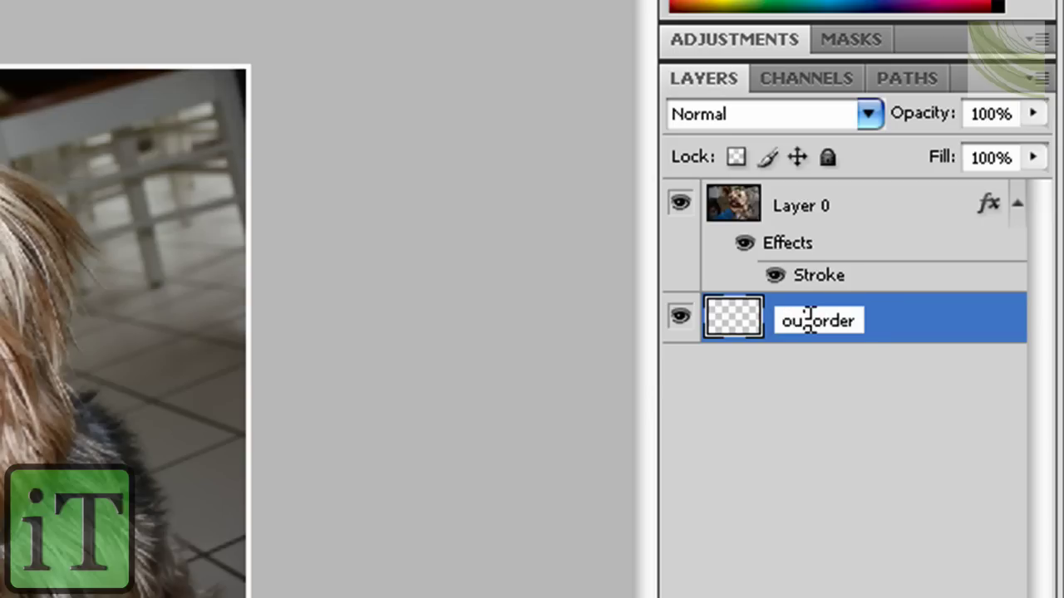
type("er")
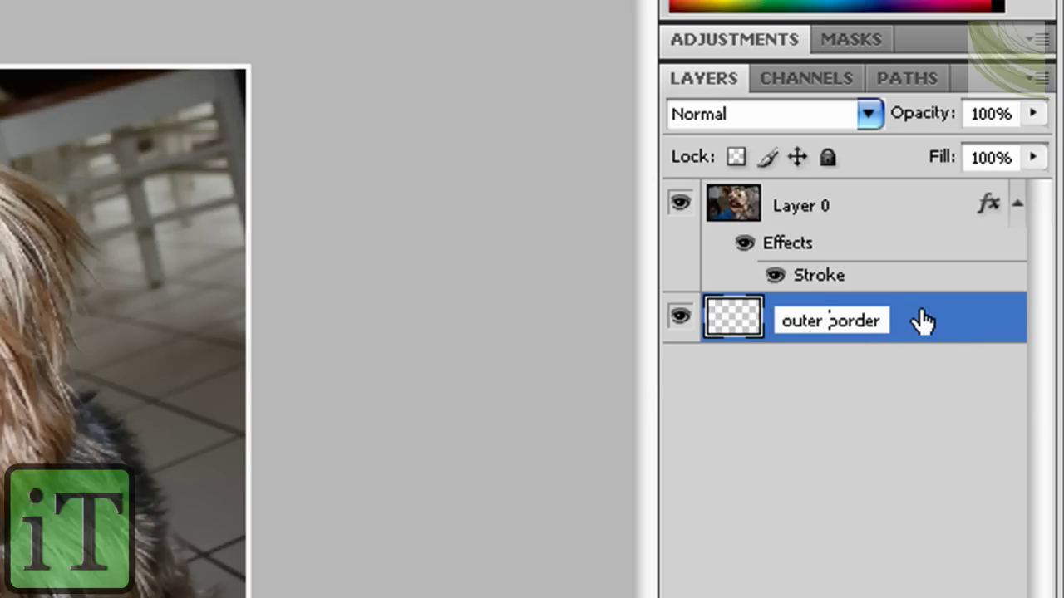
left_click(923, 320)
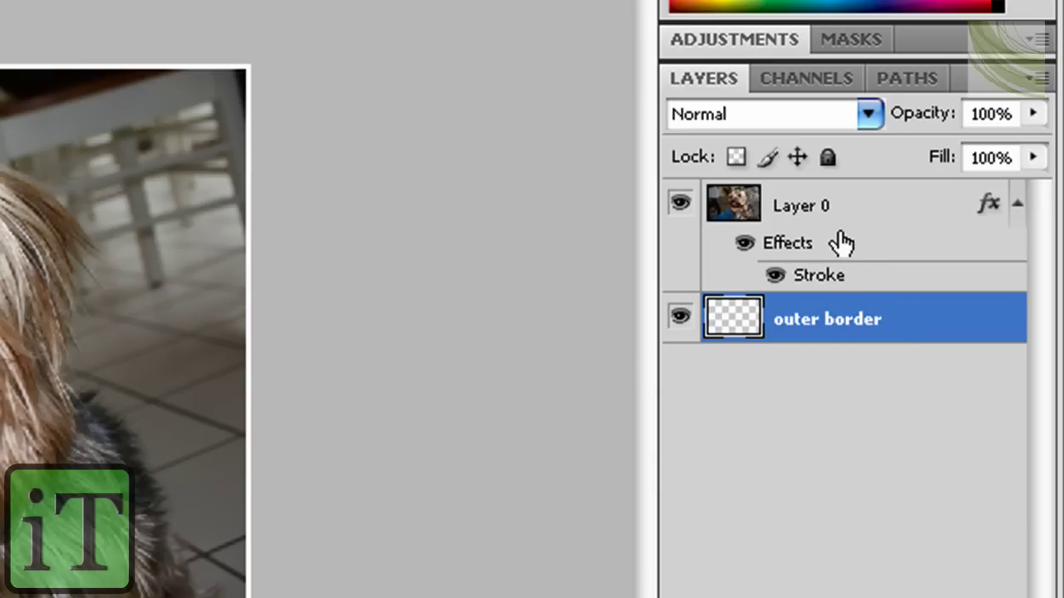
- Rename the photo layer to 'image'
double_click(806, 205)
type("image")
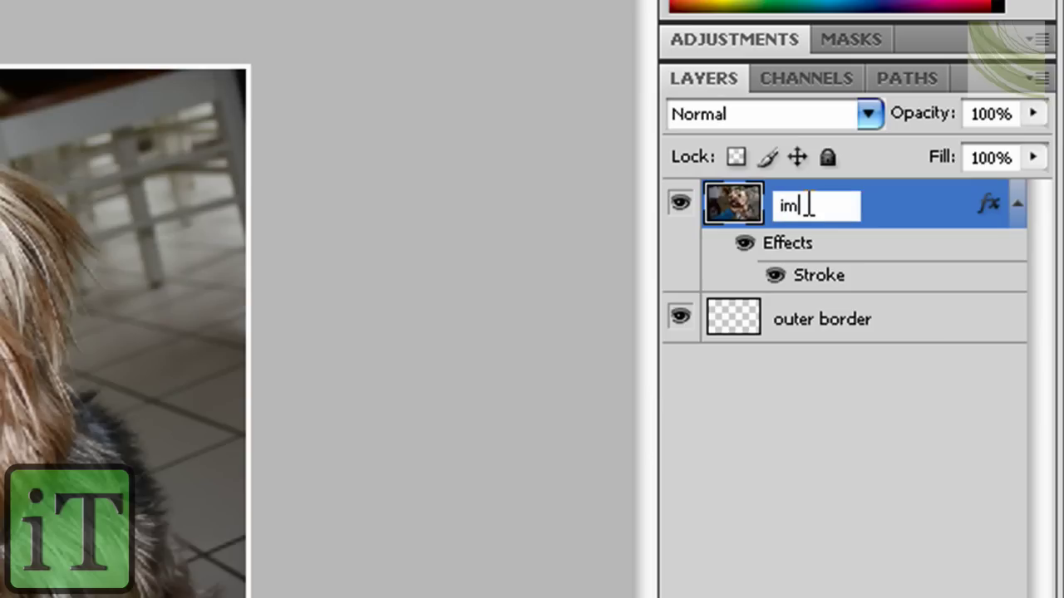
left_click(848, 318)
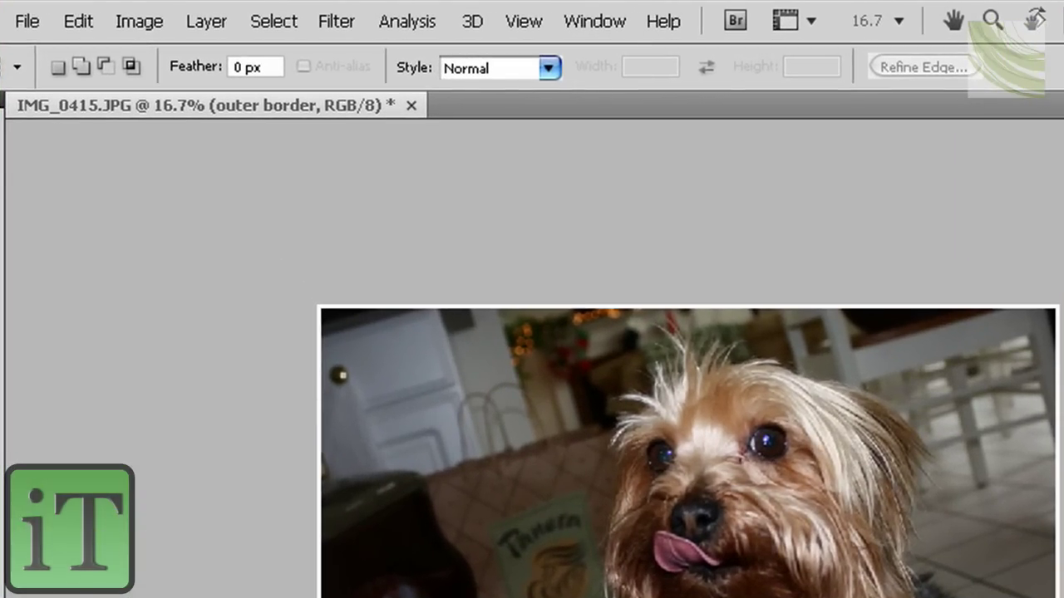
- Open Canvas Size and cycle the units through percent and pixels back to inches
left_click(140, 22)
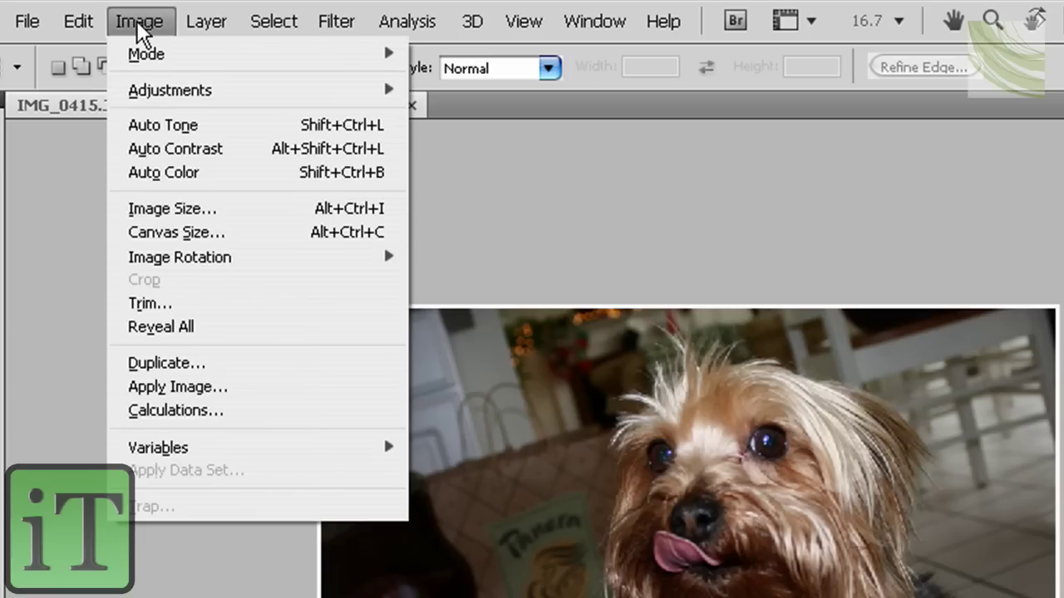
left_click(158, 232)
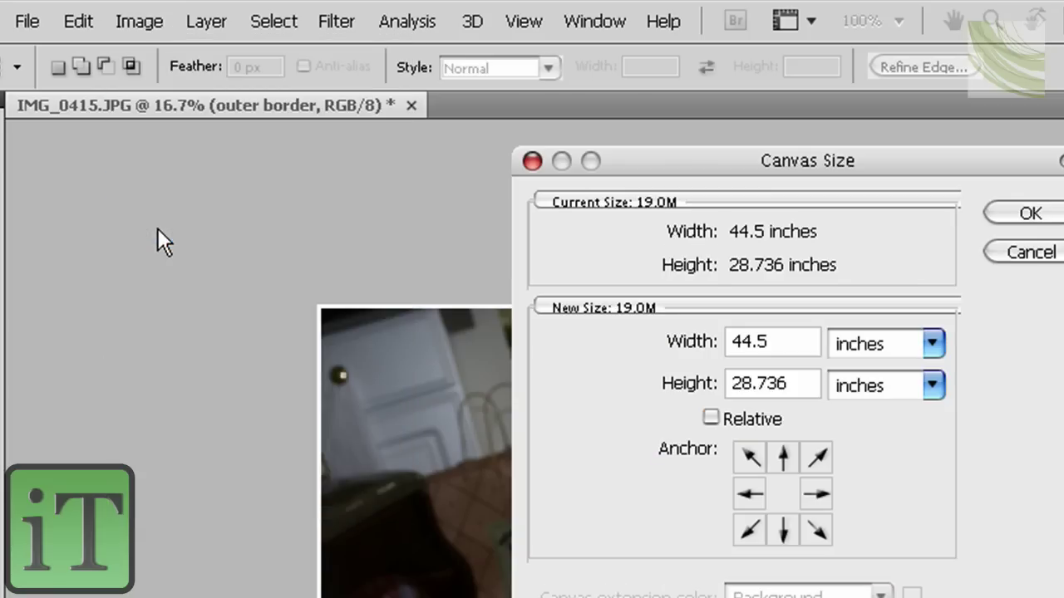
left_click(1009, 247)
left_click(132, 26)
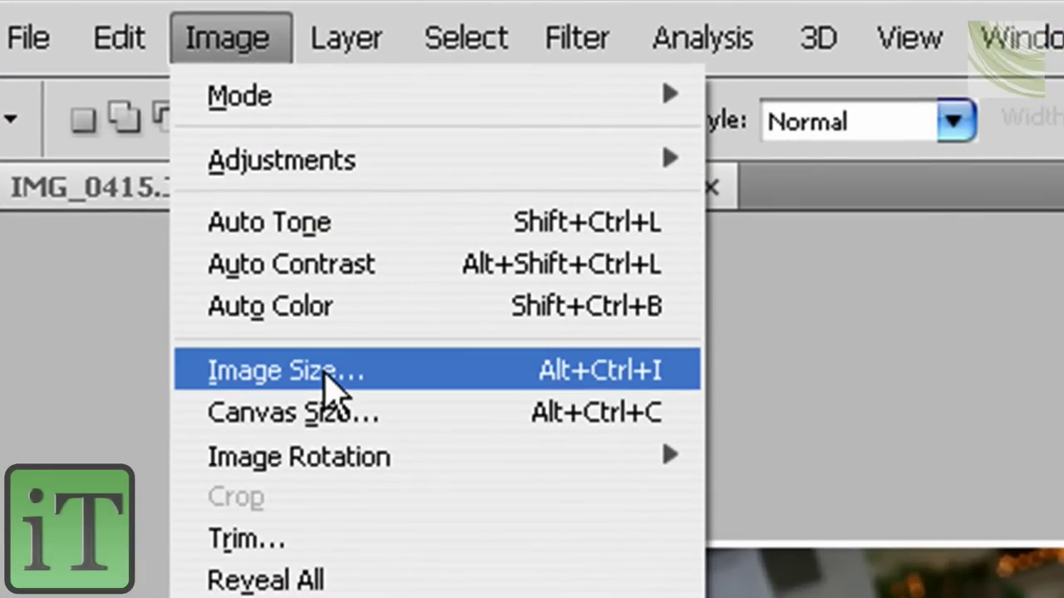
left_click(321, 411)
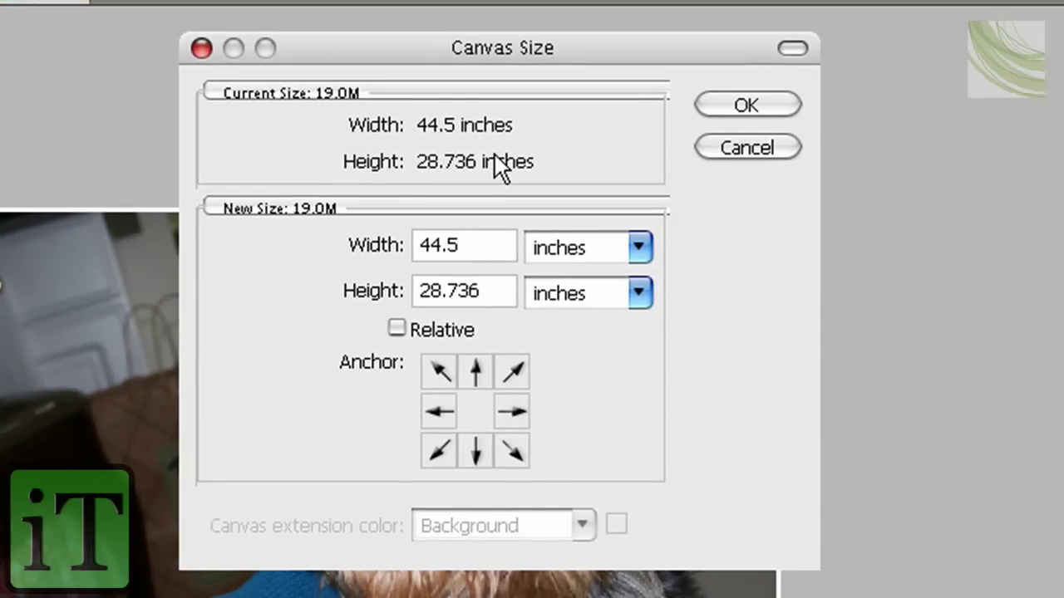
left_click(594, 248)
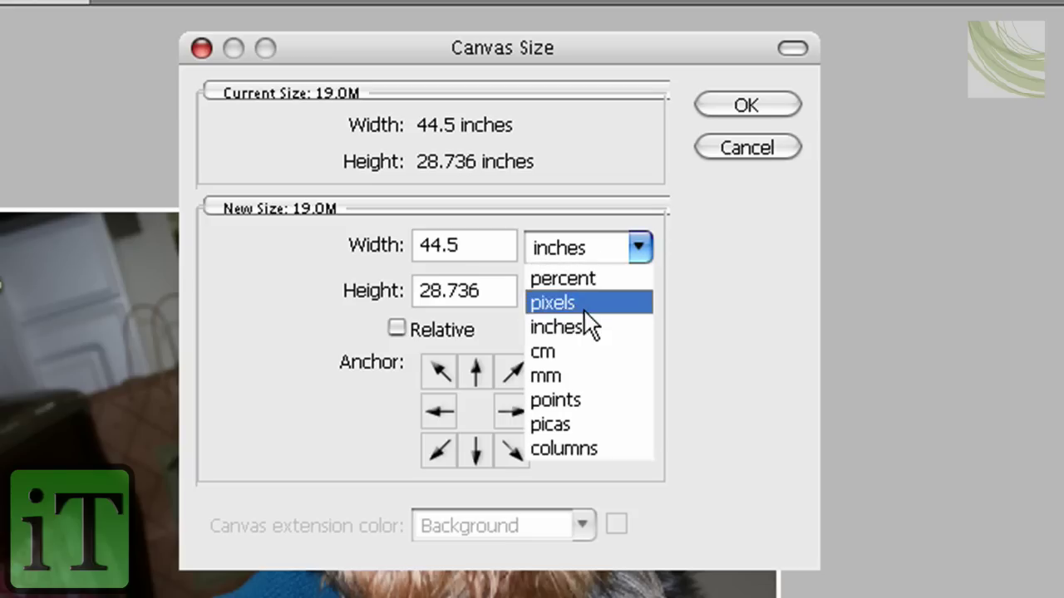
left_click(582, 320)
key("Down")
key("Up")
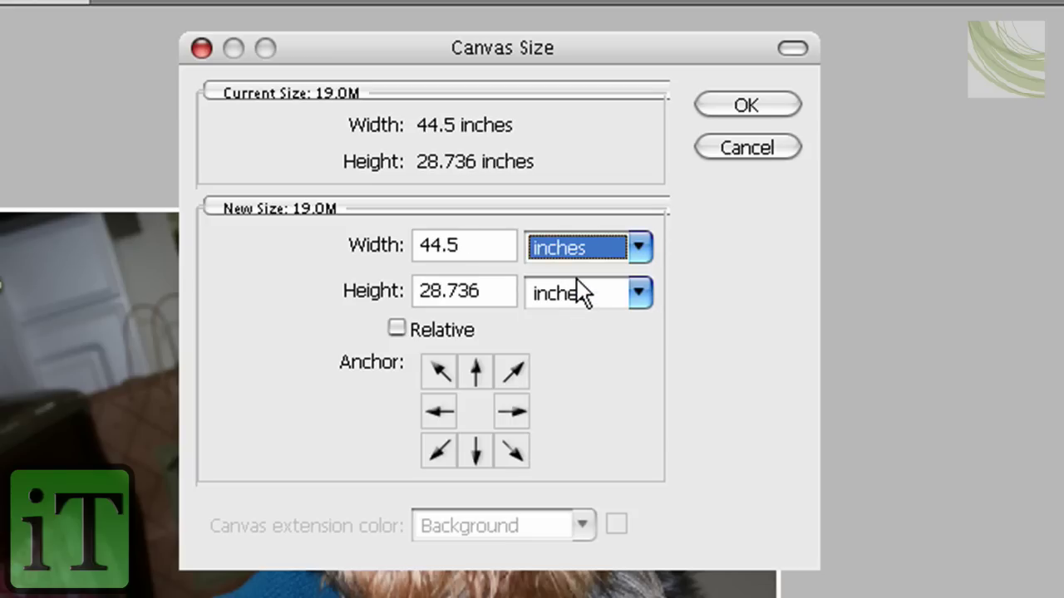
key("Up")
key("Up")
key("Down")
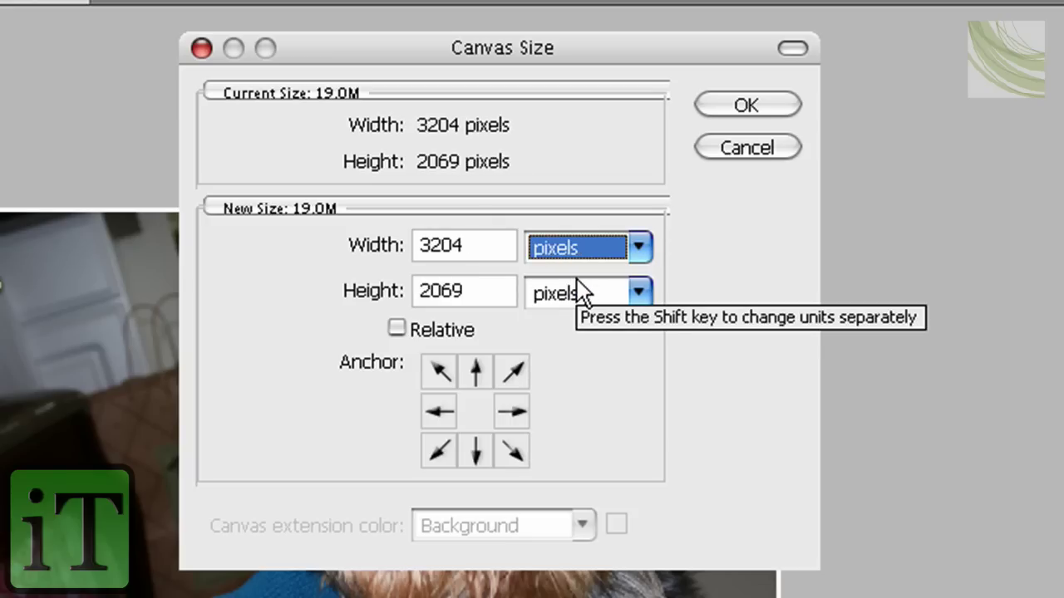
key("Down")
- Select within the 44.5-inch width and 28.736-inch height fields to prepare editing
left_click(478, 245)
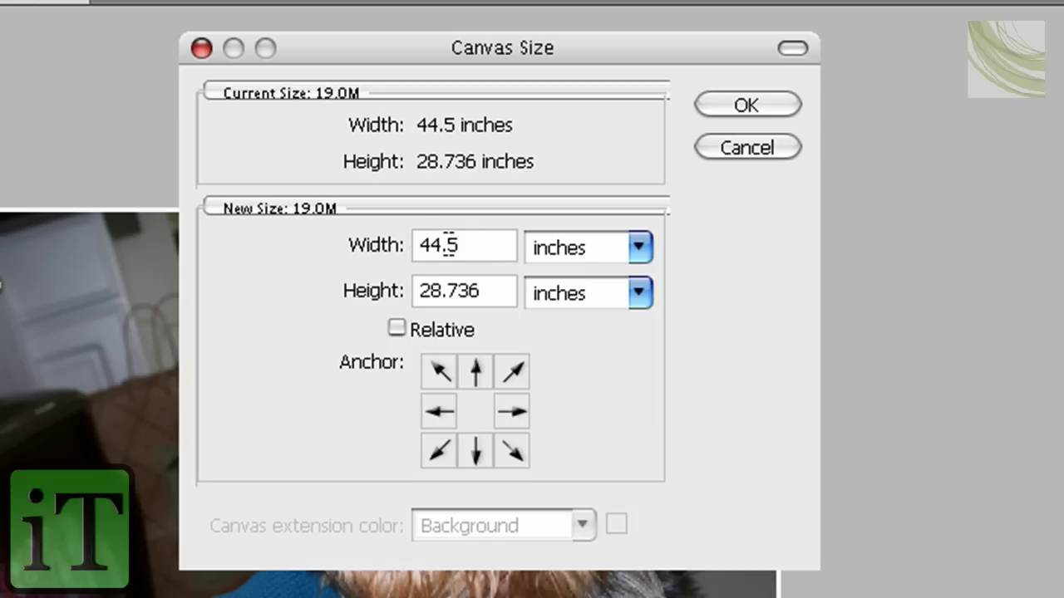
left_click(446, 245)
double_click(454, 245)
left_click(459, 245)
double_click(453, 292)
left_click(444, 285)
double_click(455, 283)
left_click(457, 284)
double_click(452, 283)
left_click(449, 287)
key("shift+Right")
key("shift+Right")
key("shift+Right")
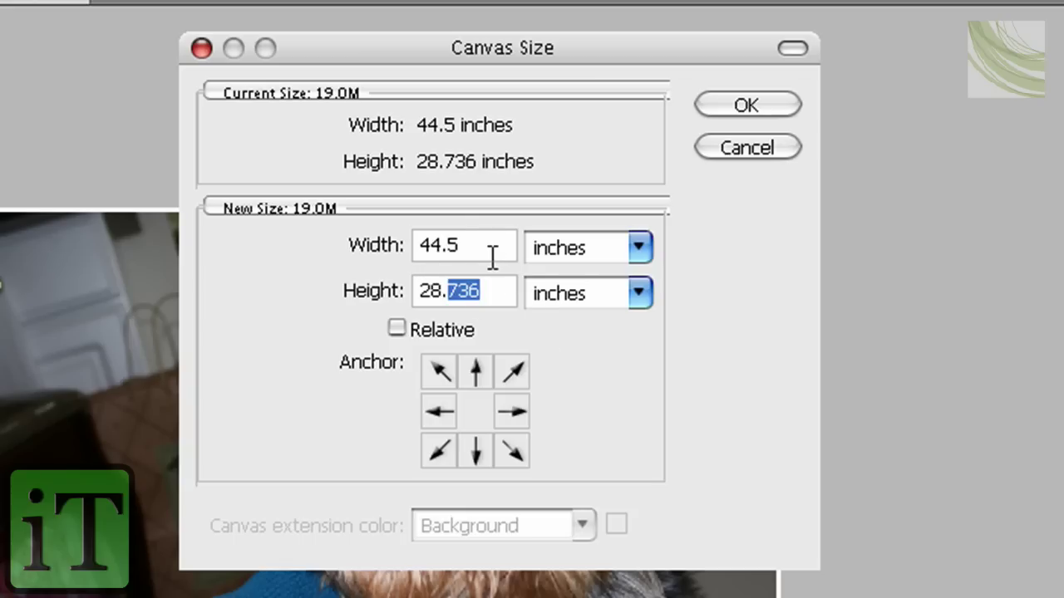
left_click(473, 246)
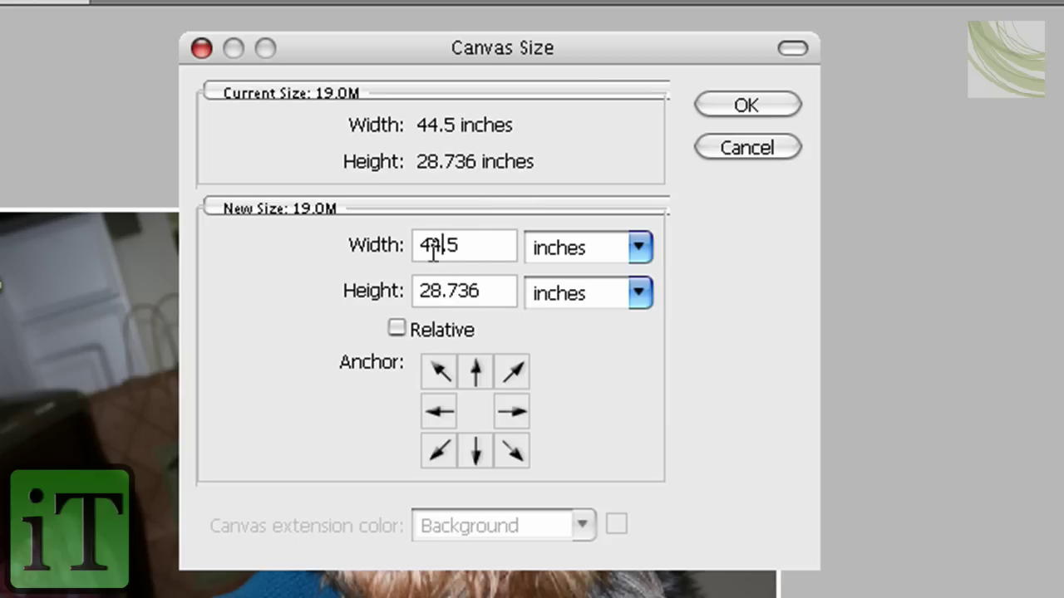
- Change the canvas width to 46.5 and height to 30.736 inches and apply
key("BackSpace")
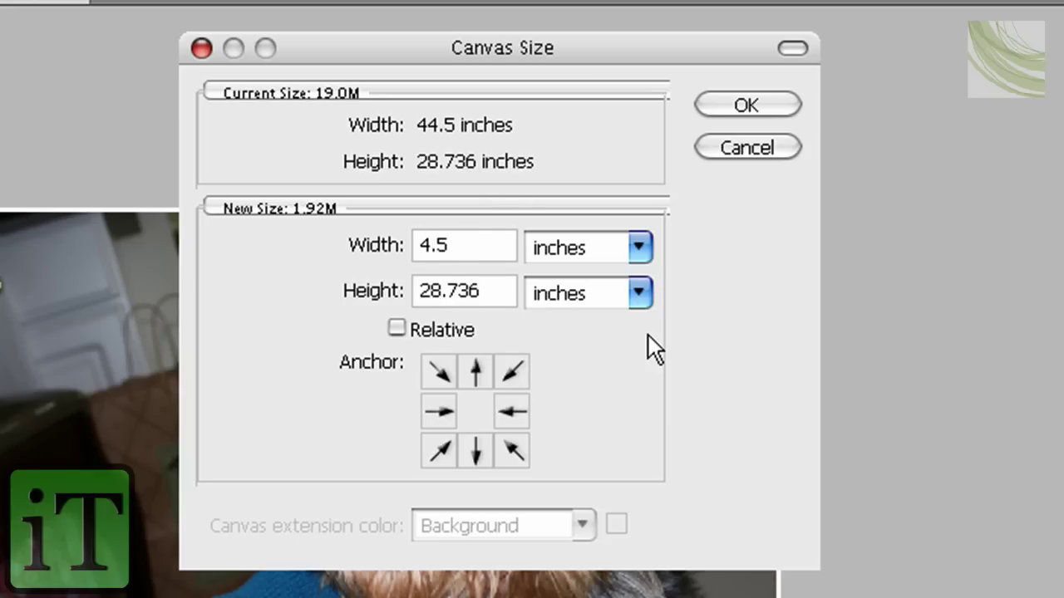
type("6")
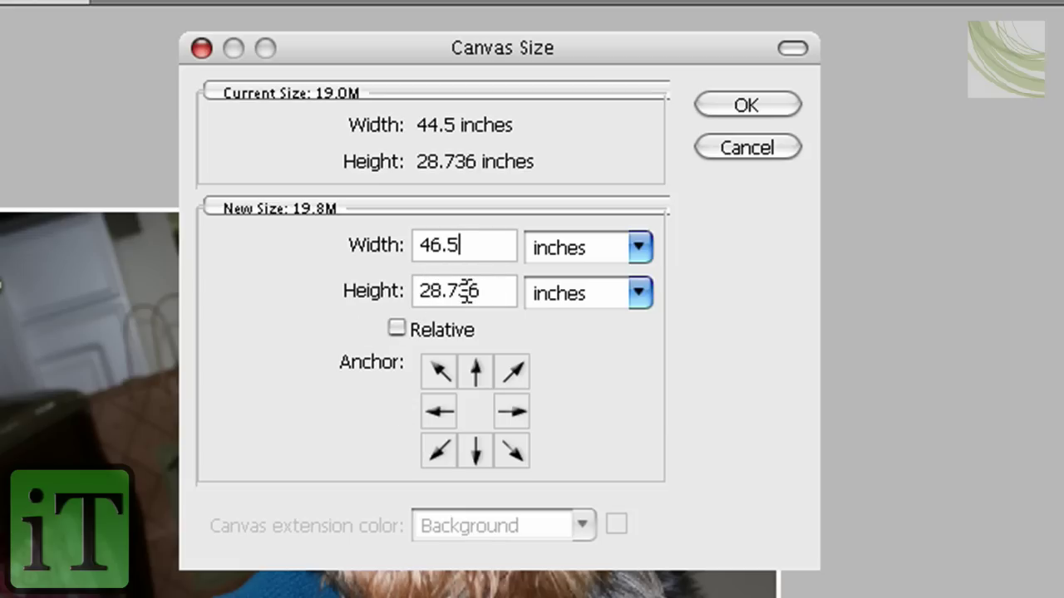
left_click(441, 290)
key("BackSpace")
key("BackSpace")
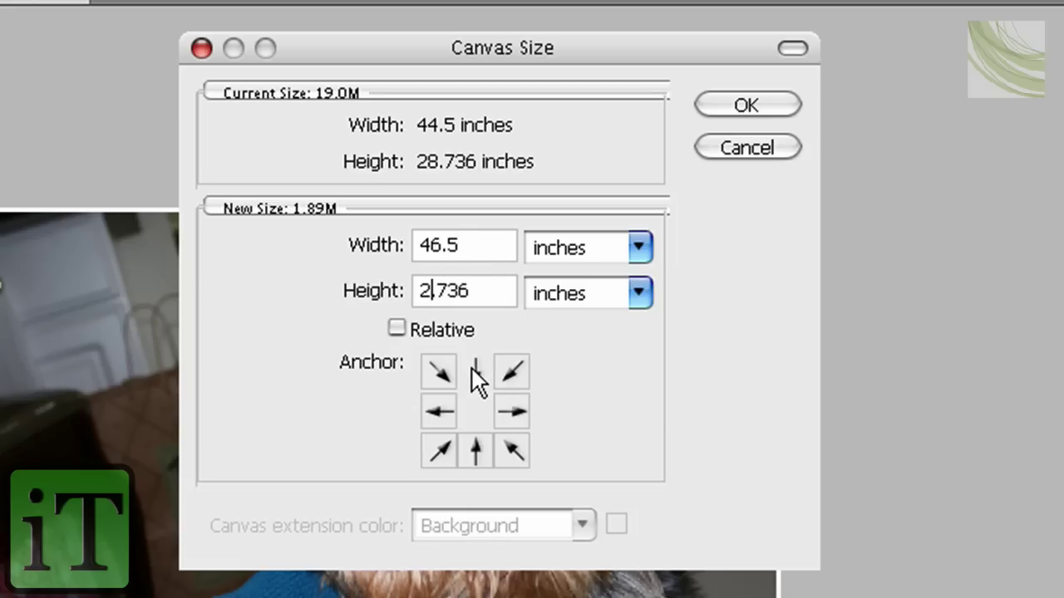
type("30")
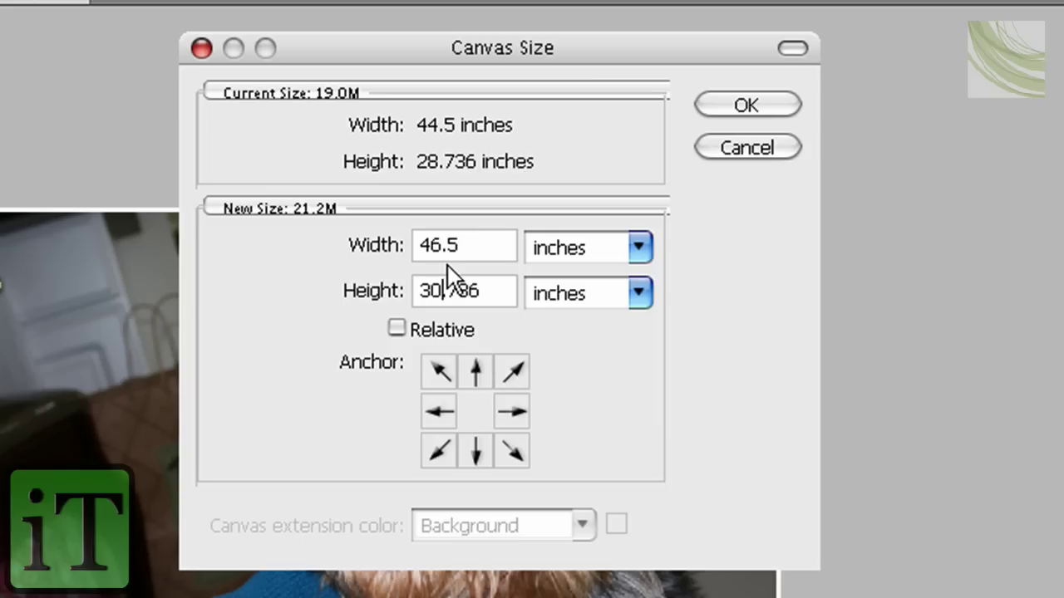
double_click(499, 290)
left_click(499, 290)
left_click(724, 112)
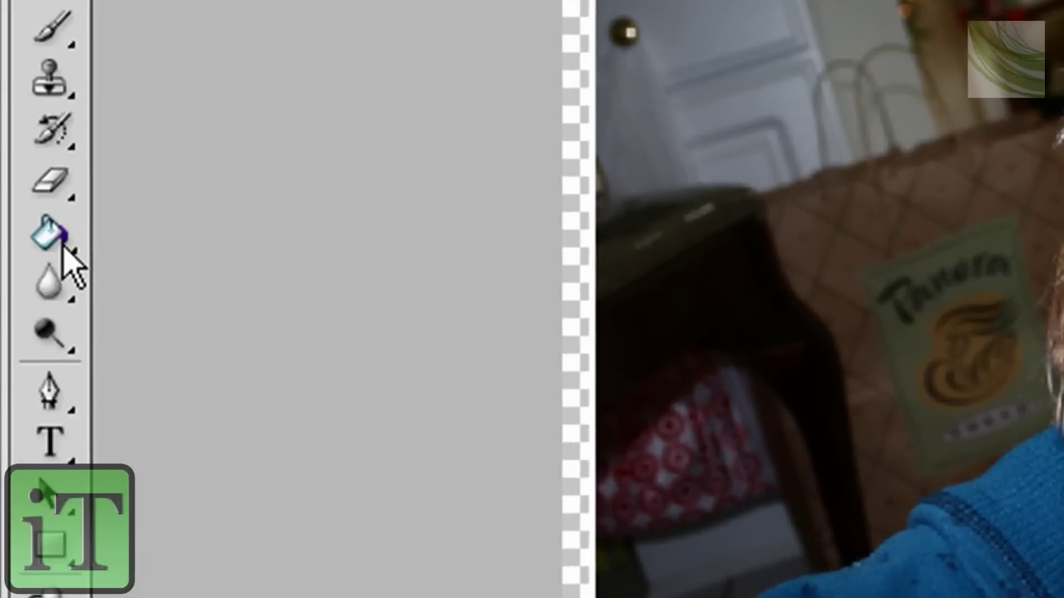
- Switch to the Paint Bucket Tool and fill the transparent margin with black
left_click_drag(66, 243, 108, 229)
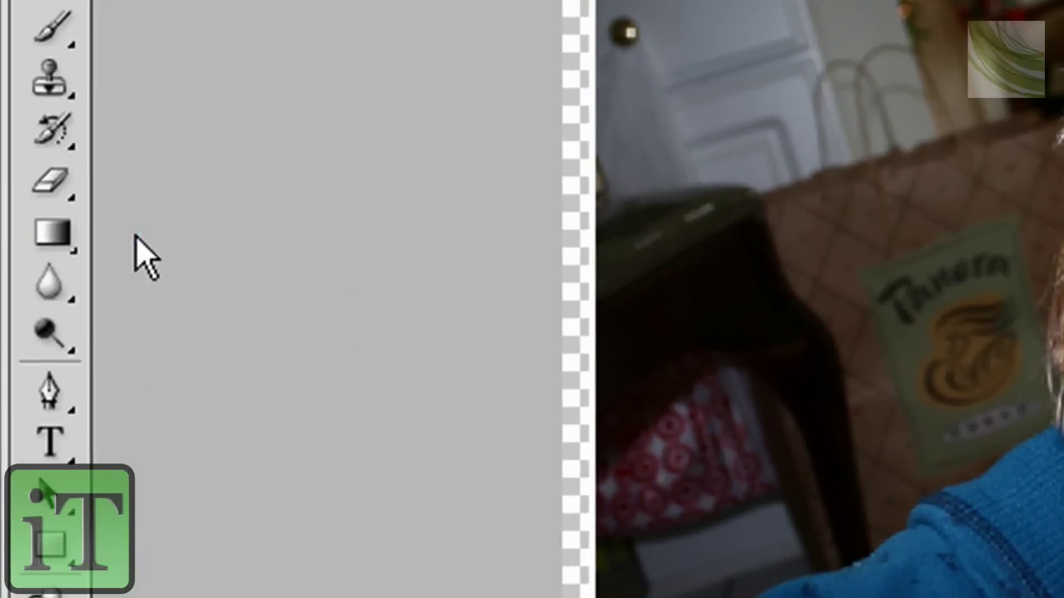
left_click(45, 237)
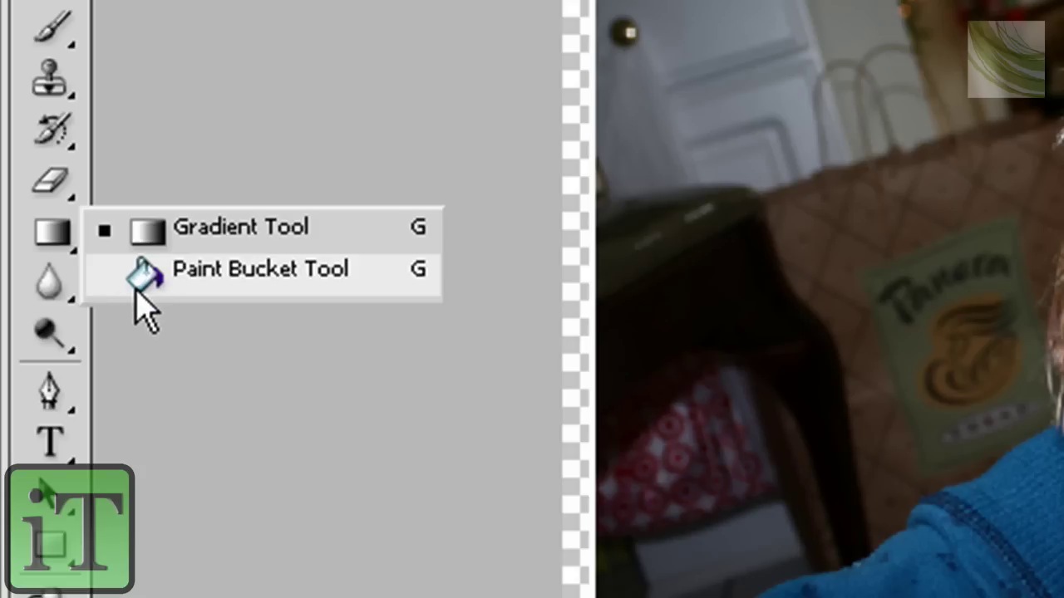
left_click(136, 290)
left_click(50, 232)
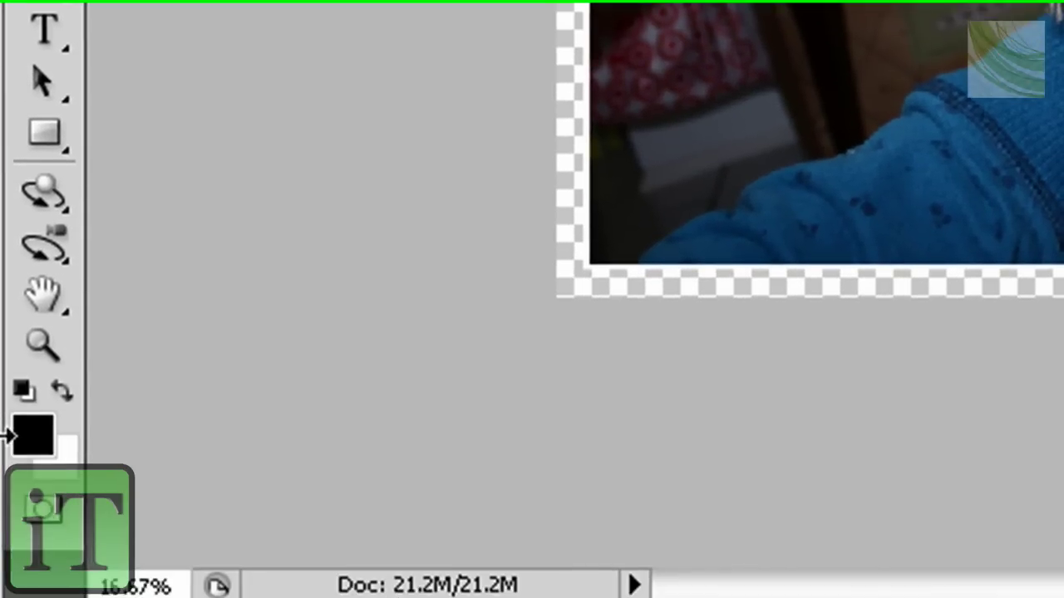
left_click(30, 434)
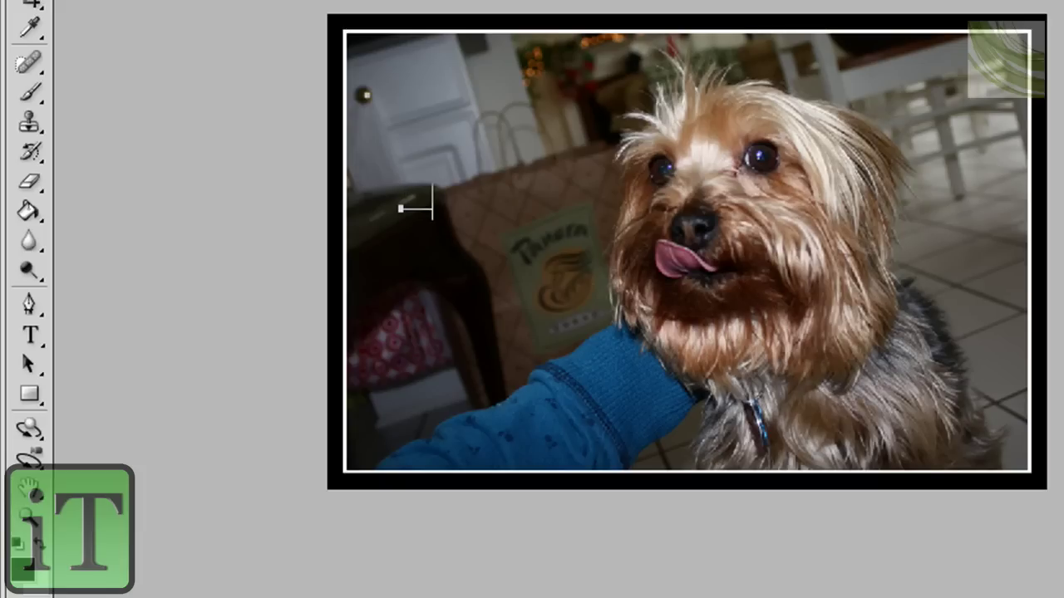
- Type white 'iTutorials' text over the photo's upper left and commit it
left_click_drag(432, 202, 557, 200)
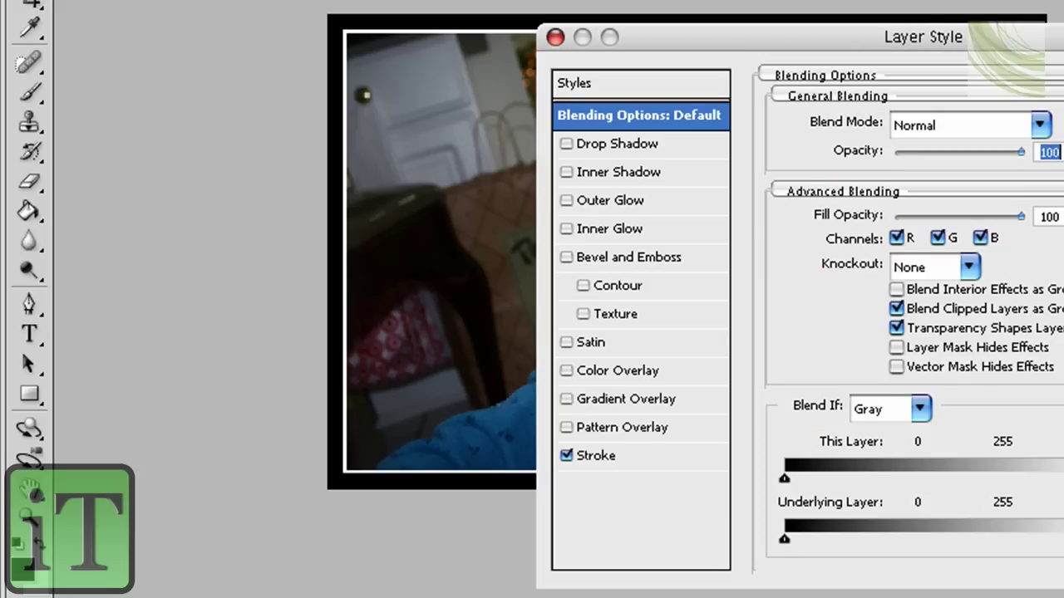
key("Return")
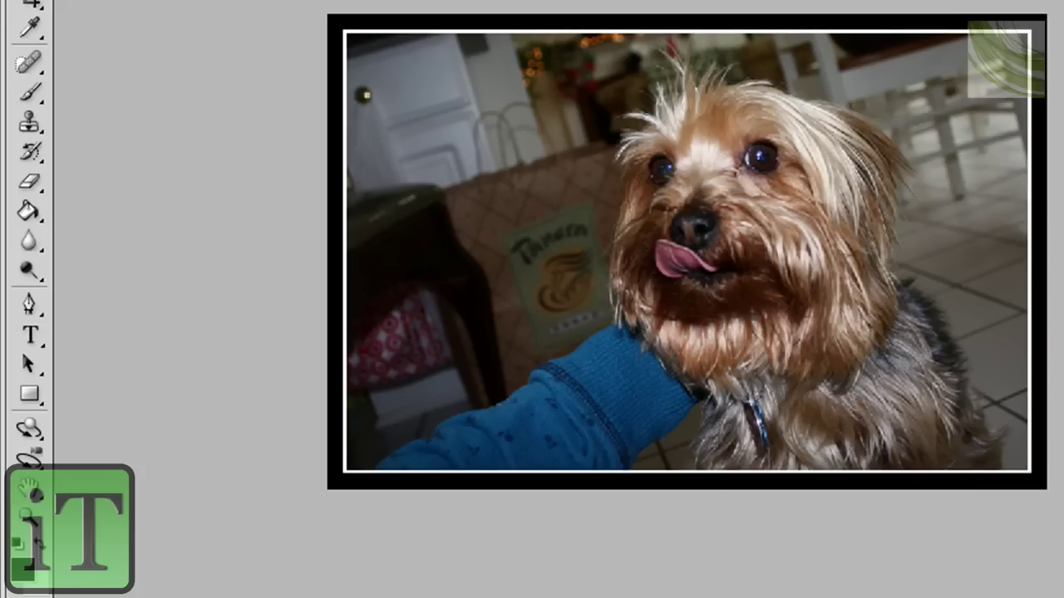
left_click(506, 196)
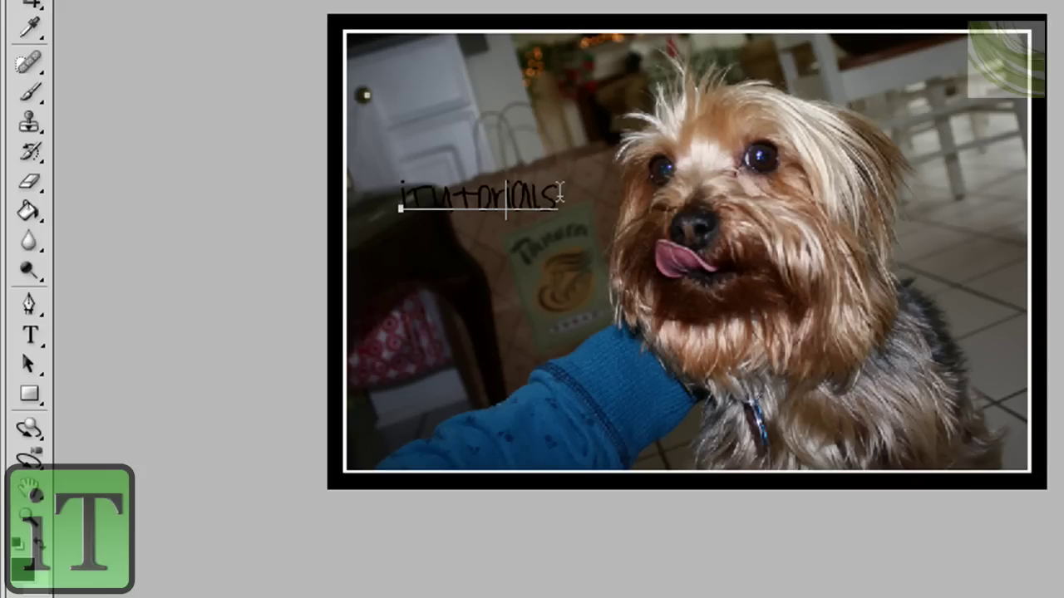
key("ctrl+a")
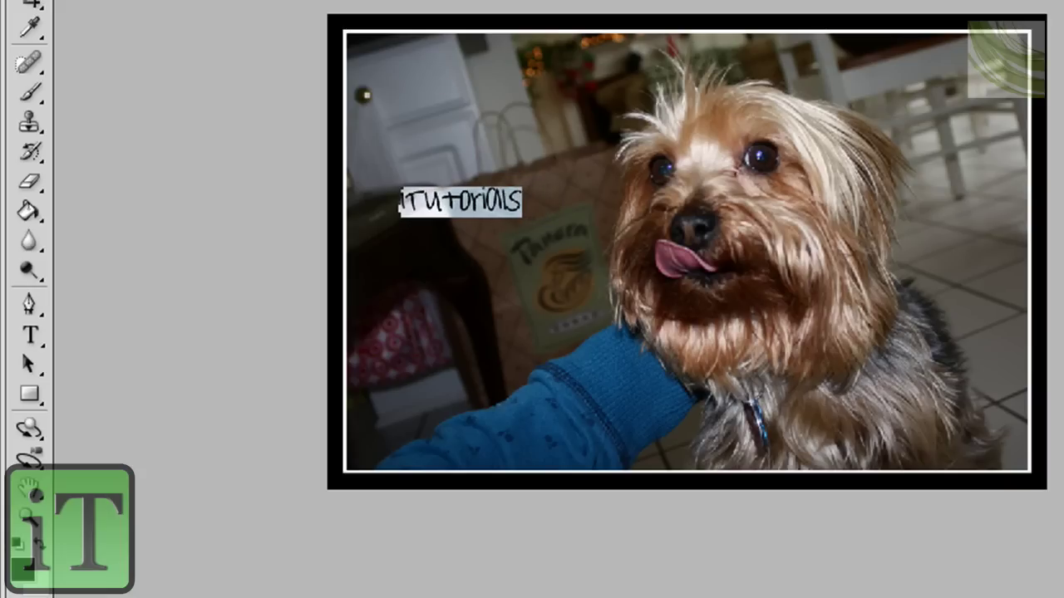
key("ctrl+Return")
- Reposition the iTutorials text with the Move Tool and commit its placement
key("v")
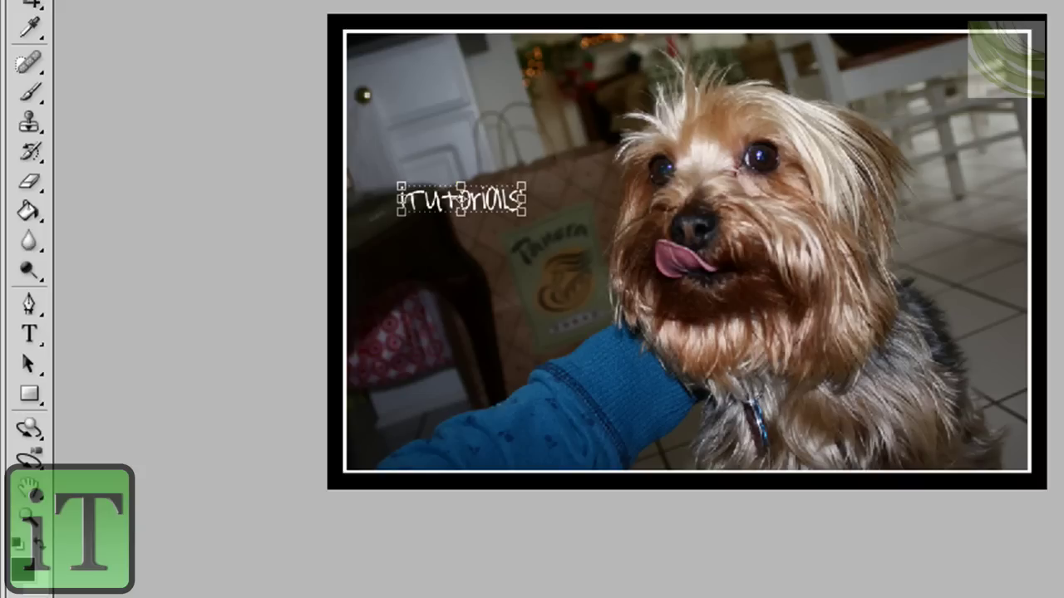
left_click(438, 208)
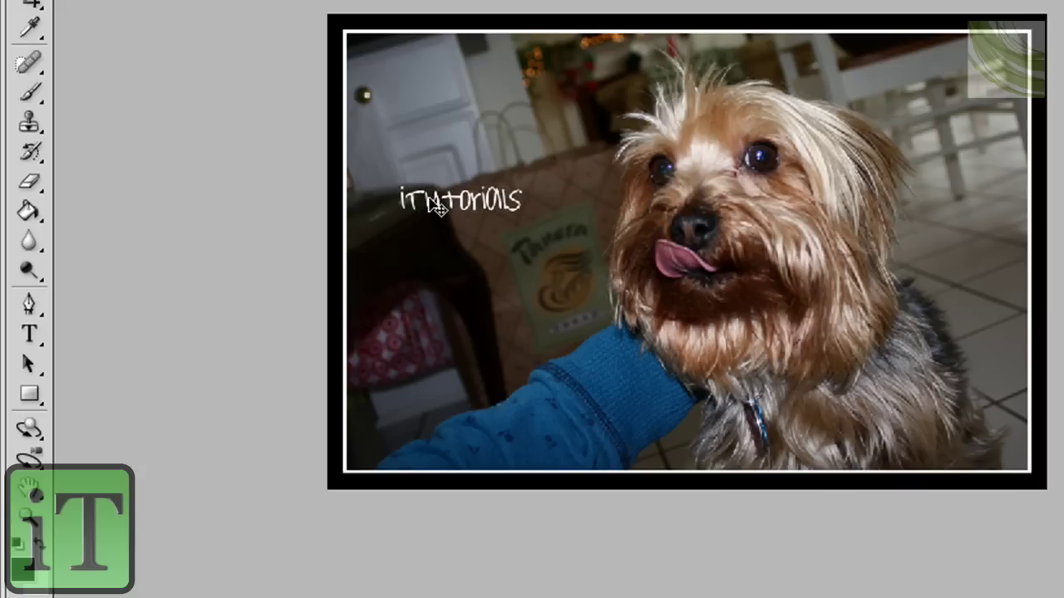
mouse_move(438, 208)
left_mouse_down()
mouse_move(451, 237)
mouse_move(724, 458)
mouse_move(944, 471)
mouse_move(944, 335)
mouse_move(899, 307)
mouse_move(603, 216)
mouse_move(413, 223)
mouse_move(421, 200)
left_mouse_up()
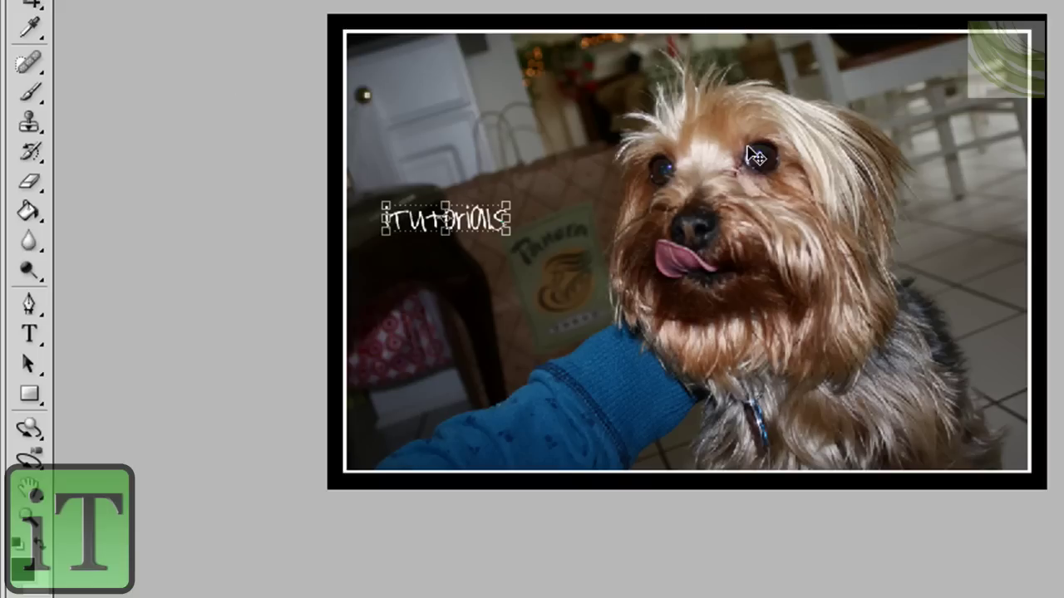
key("Return")
key("ctrl+t")
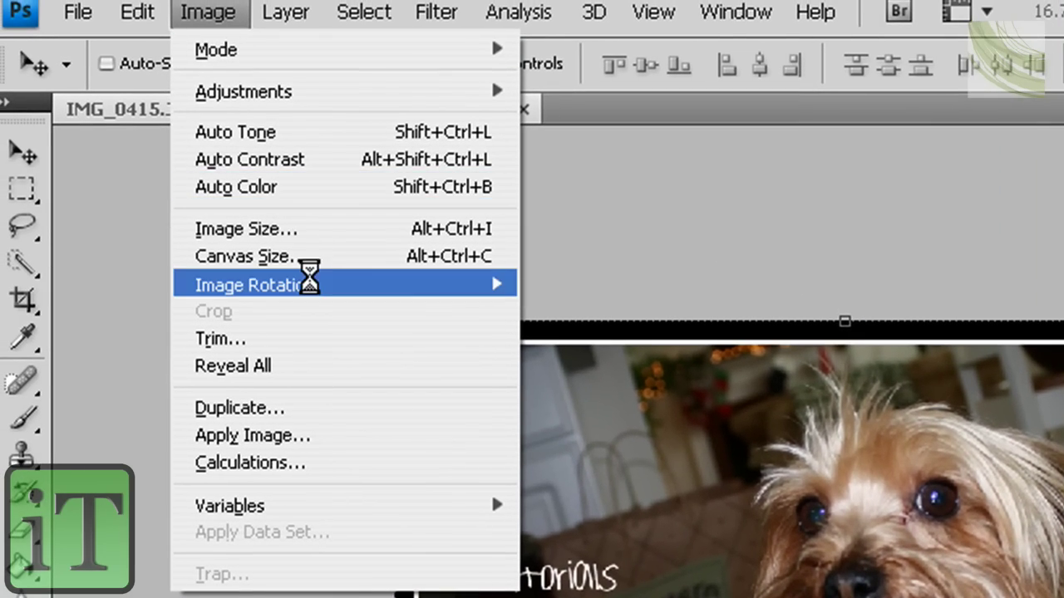
- Increase the canvas height to 31.736 inches with the anchor at top centre
left_click(295, 256)
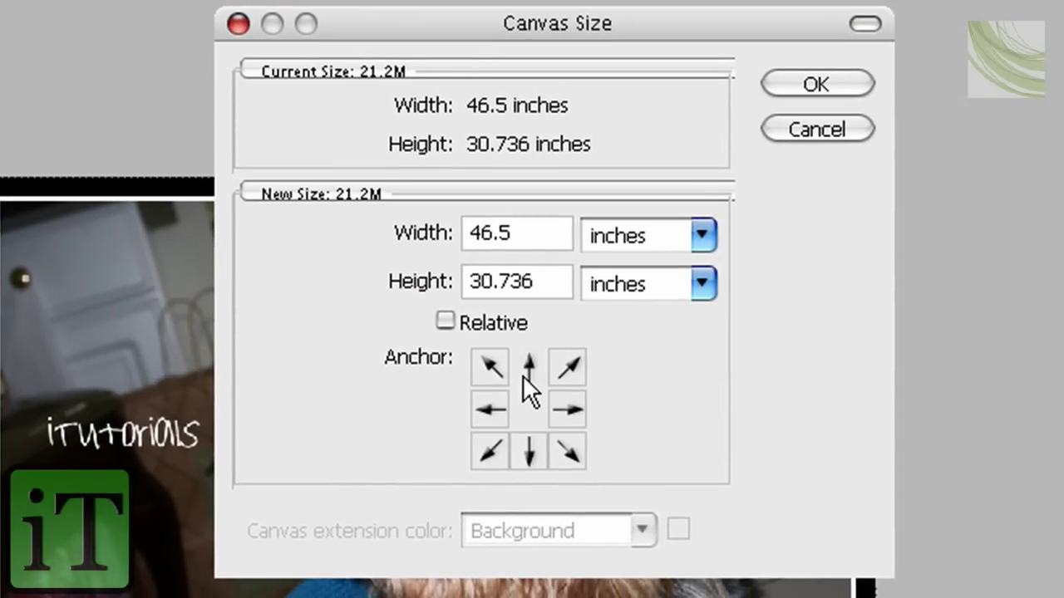
left_click(523, 374)
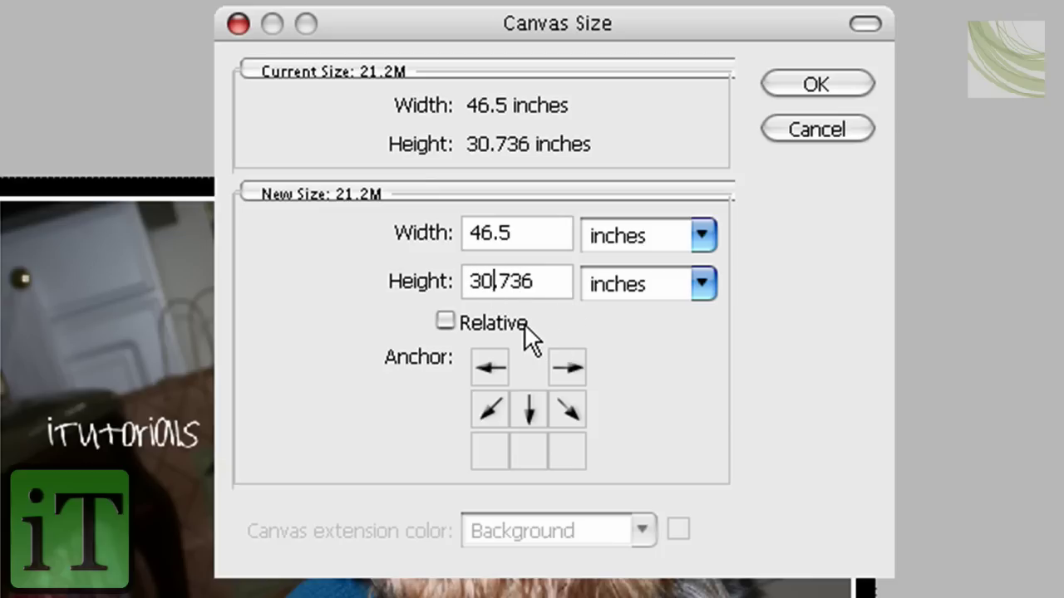
key("BackSpace")
left_click(800, 83)
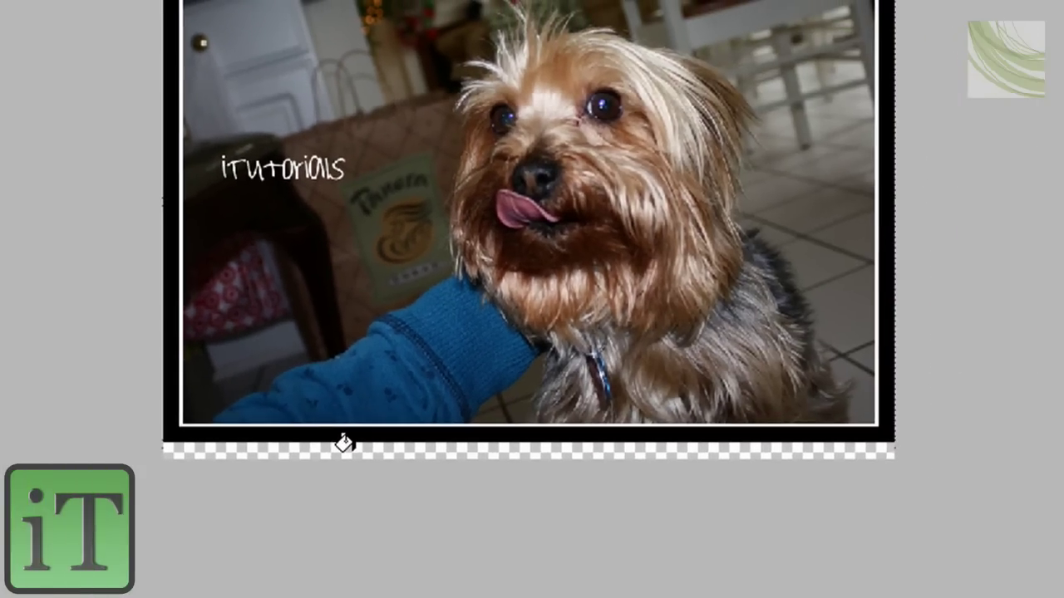
- Fill the bottom strip with black and move the 'iTutorials' text to its lower-right corner
left_click(351, 450)
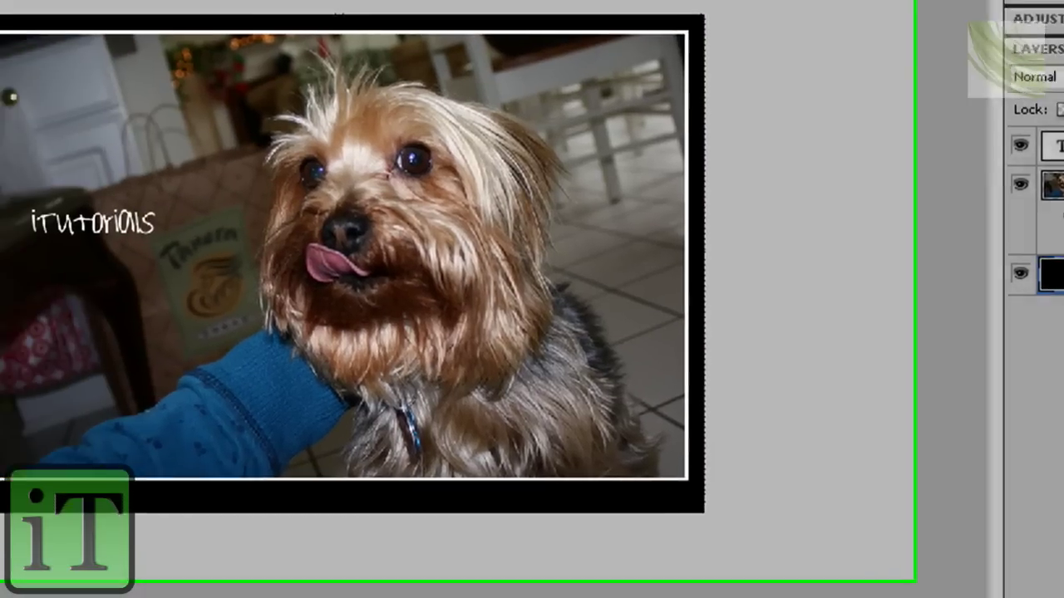
key("ctrl+t")
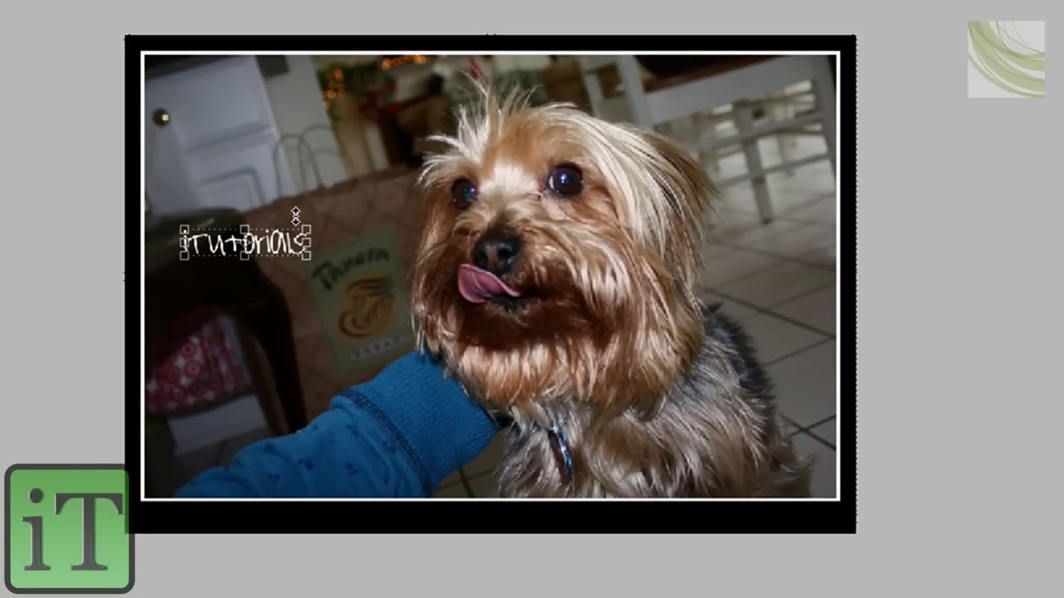
left_click_drag(468, 361, 806, 524)
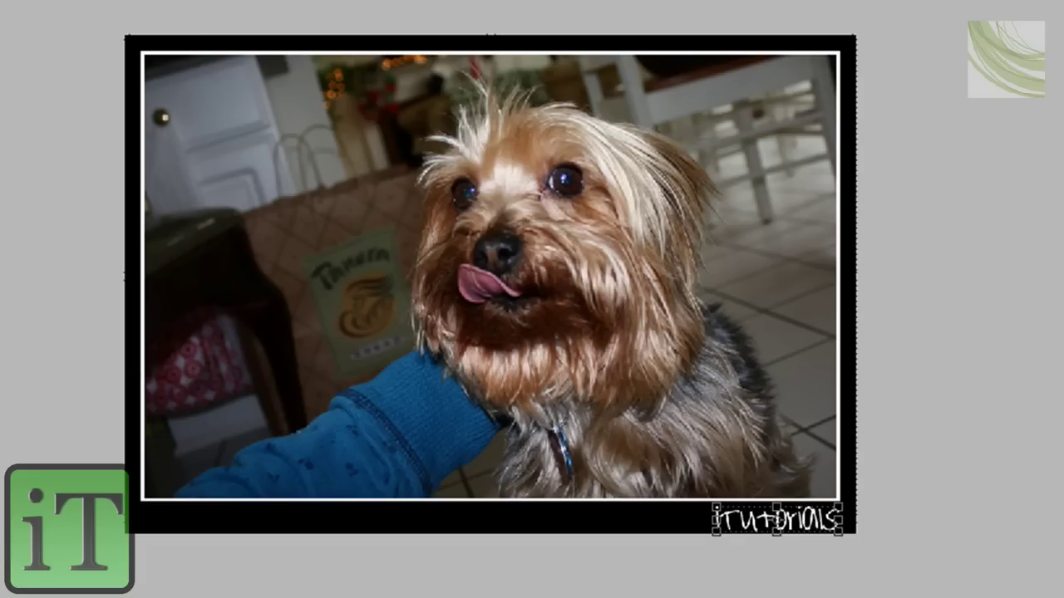
key("Return")
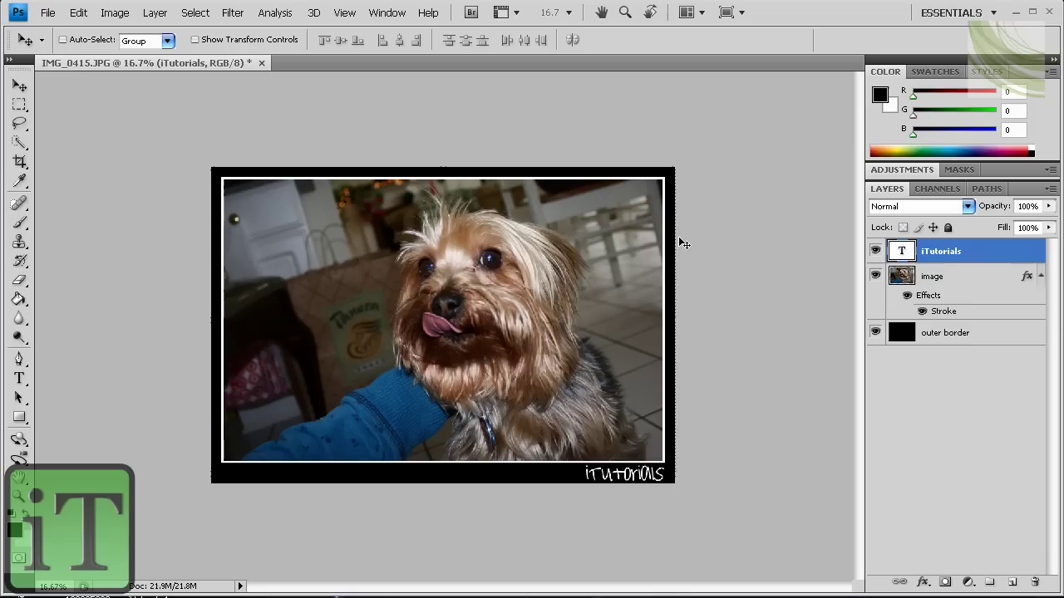
- Undo the strip and text move, then set the 'iTutorials' layer opacity to 25%
key("alt+comma")
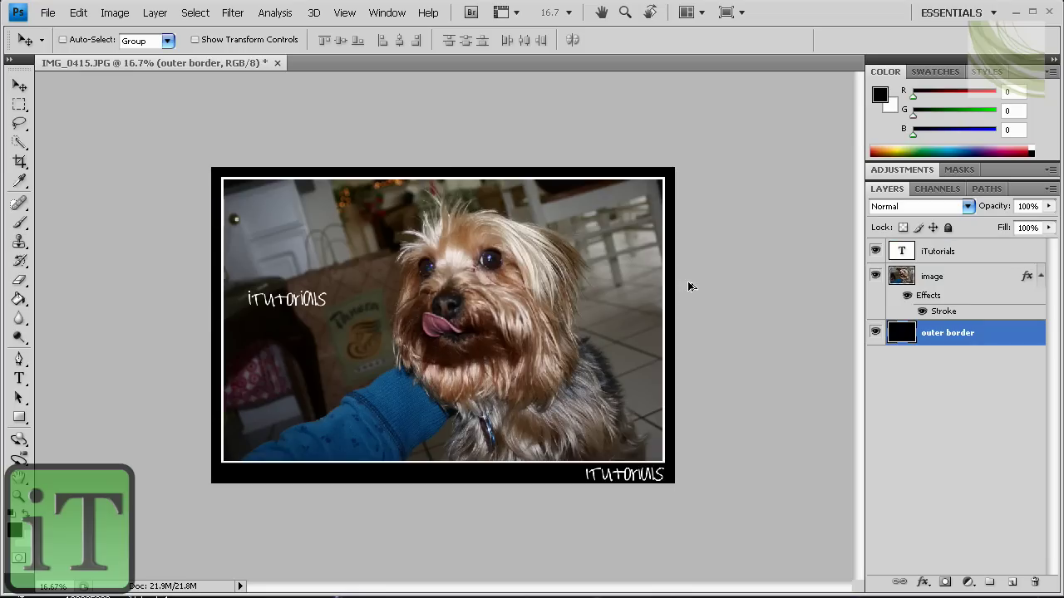
key("ctrl+z")
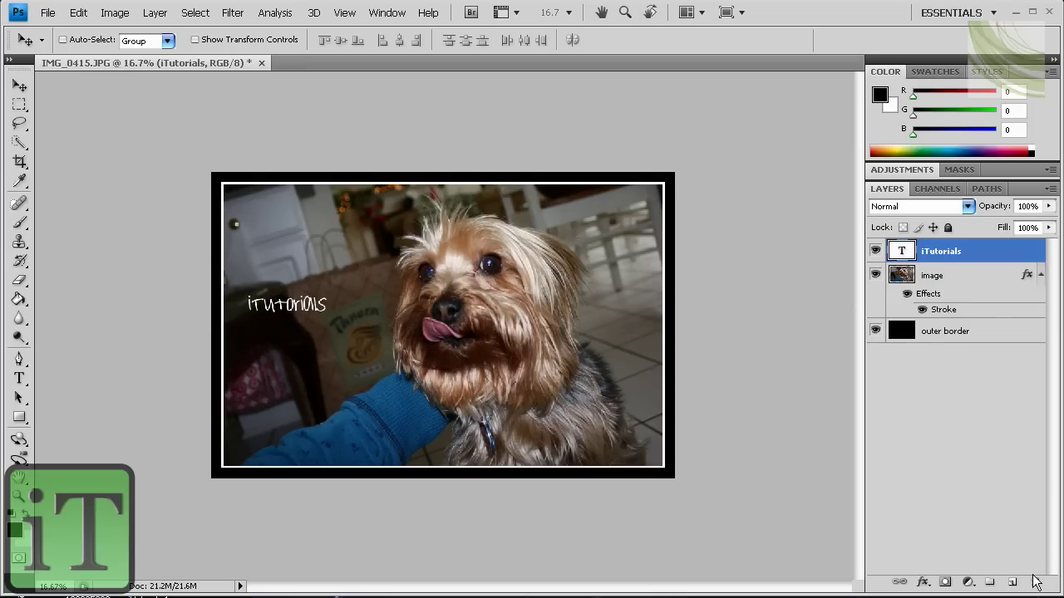
left_click(1048, 206)
left_click_drag(1045, 223, 985, 220)
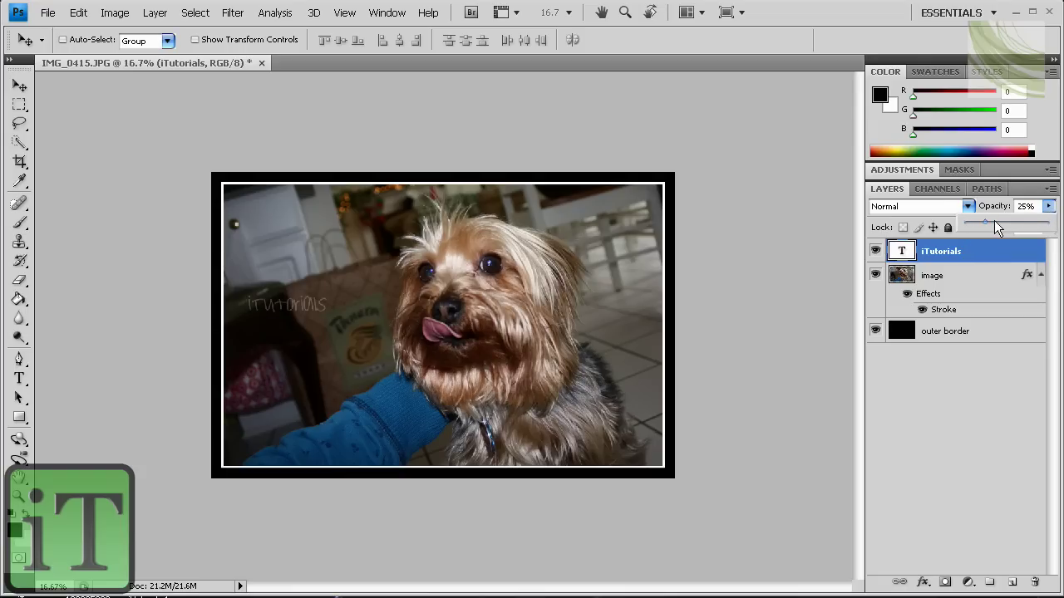